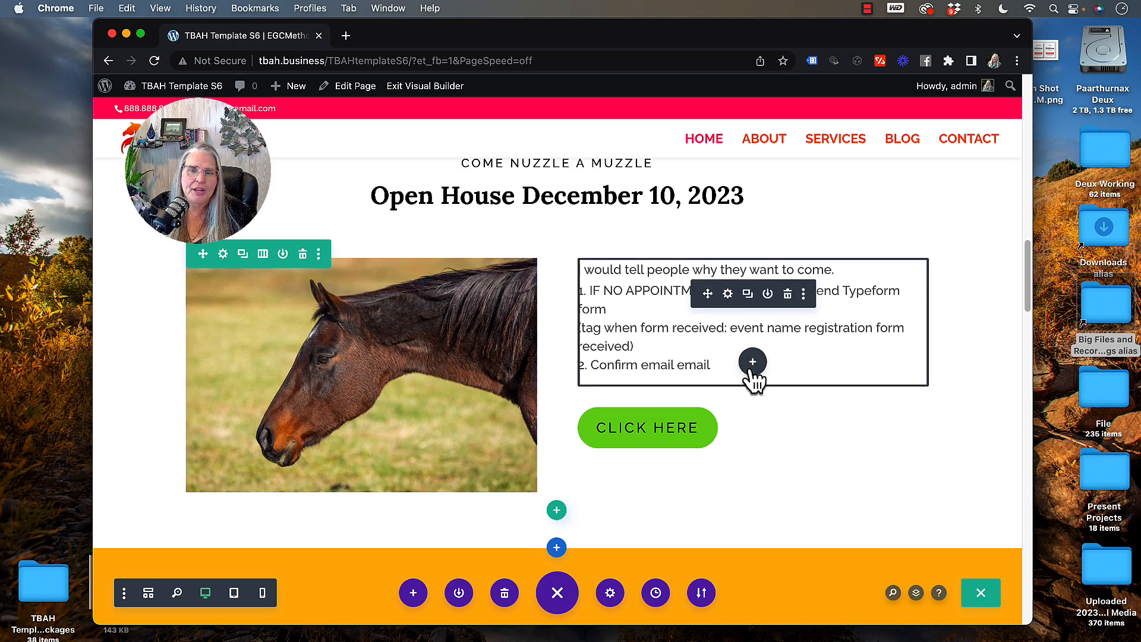
click(752, 363)
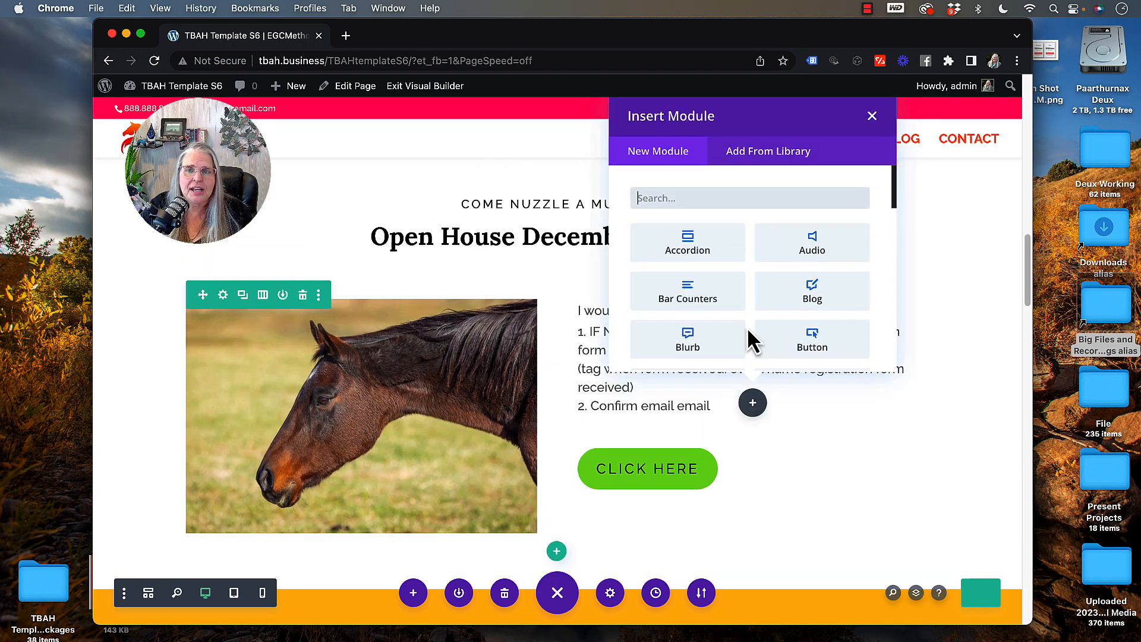
scroll(809, 310, down, 4)
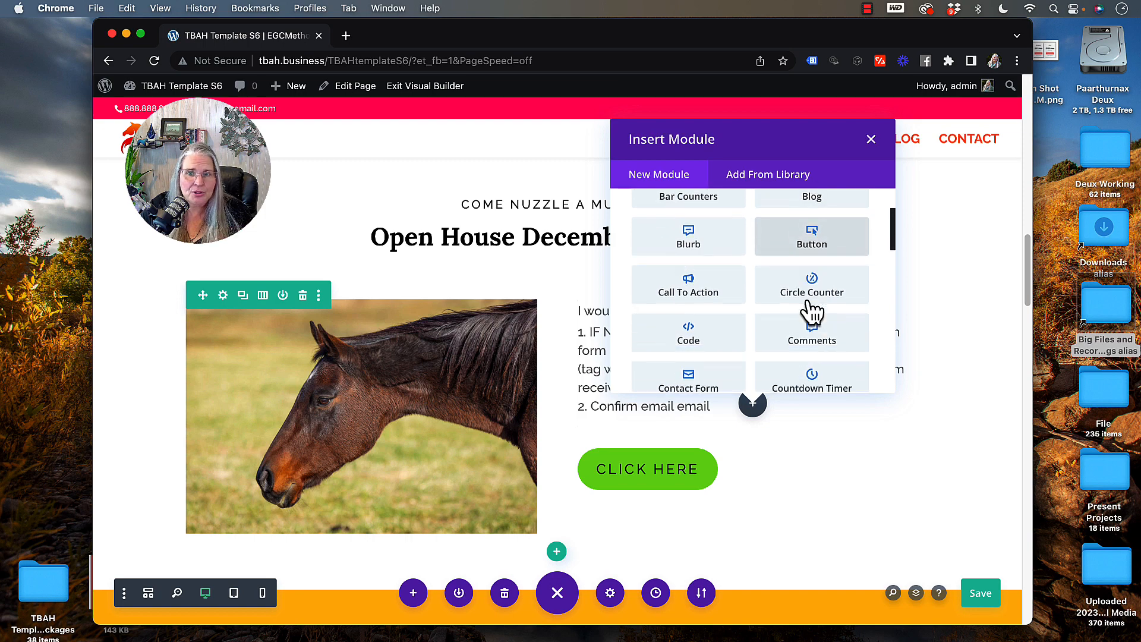
scroll(811, 309, down, 4)
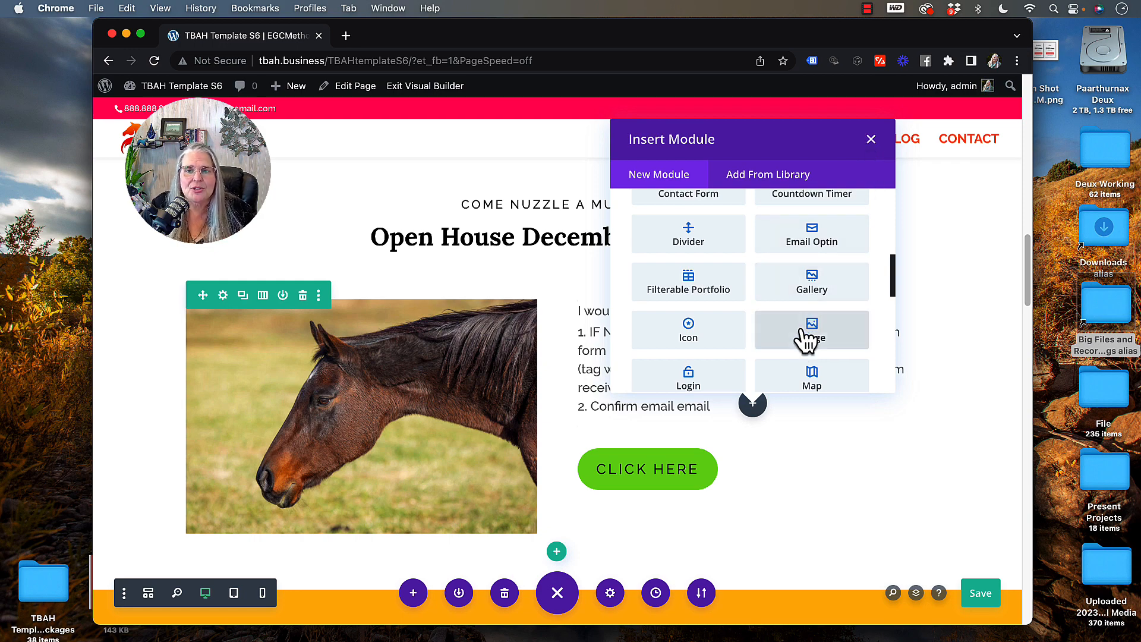
drag(807, 339, 575, 308)
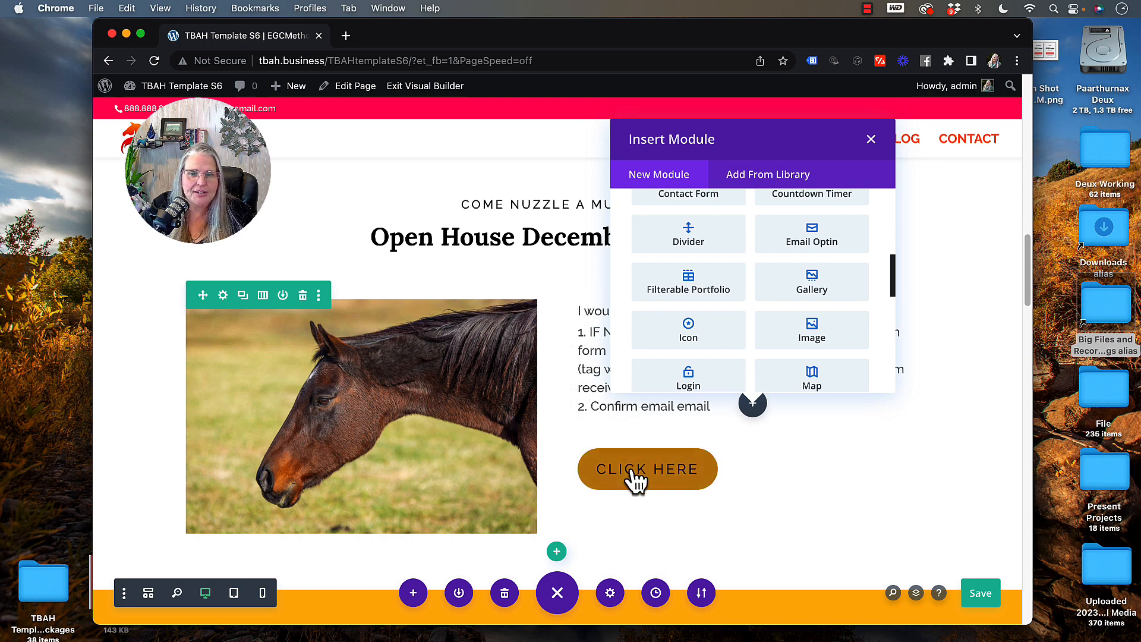
click(871, 139)
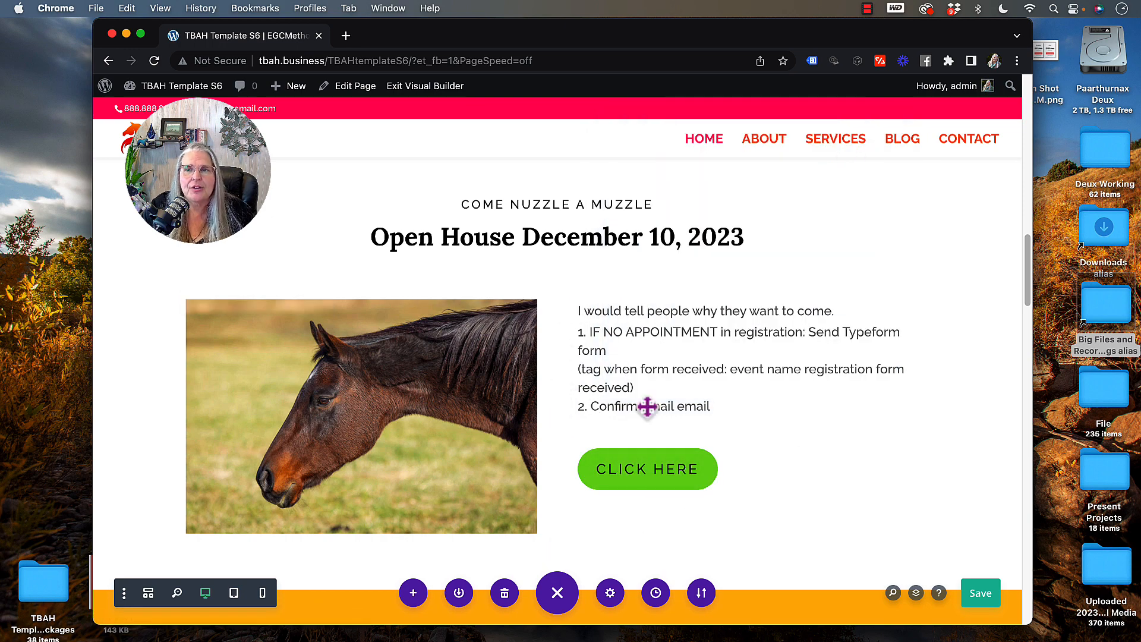
Add a single-column row below the Open House horse photo and button, and insert an Image module in it
scroll(611, 488, down, 3)
scroll(612, 488, down, 1)
scroll(262, 280, up, 1)
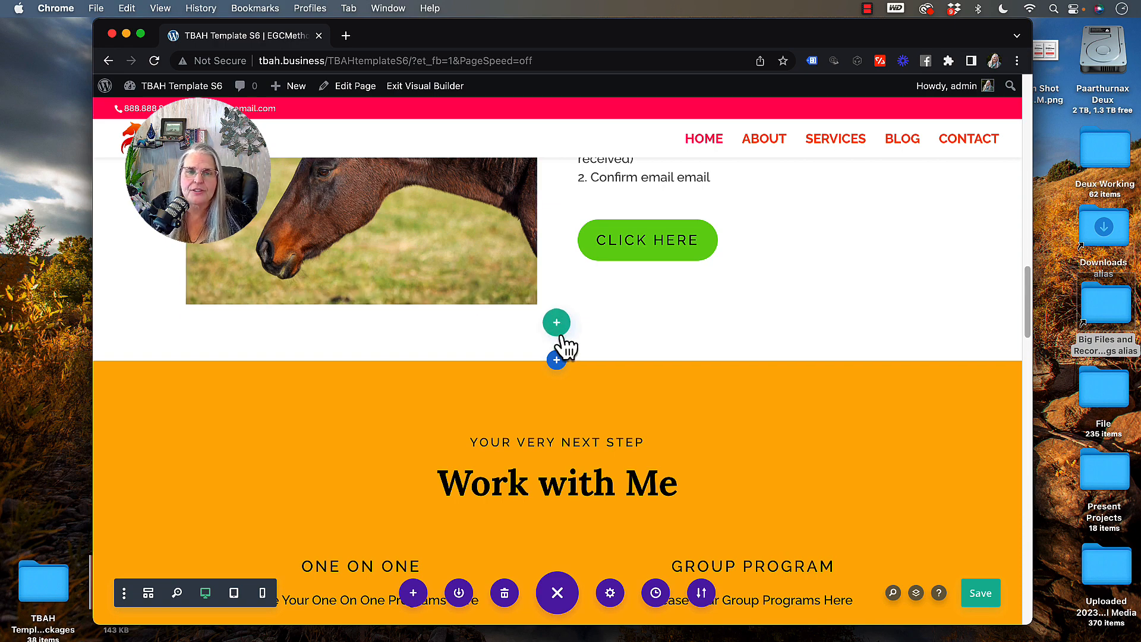
click(556, 326)
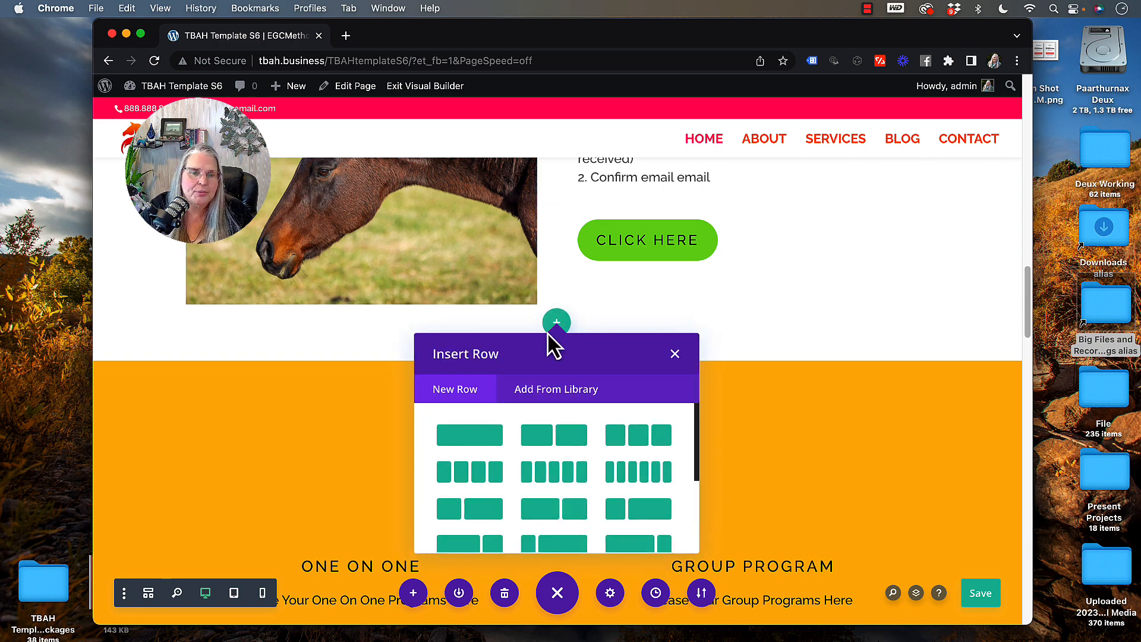
click(463, 440)
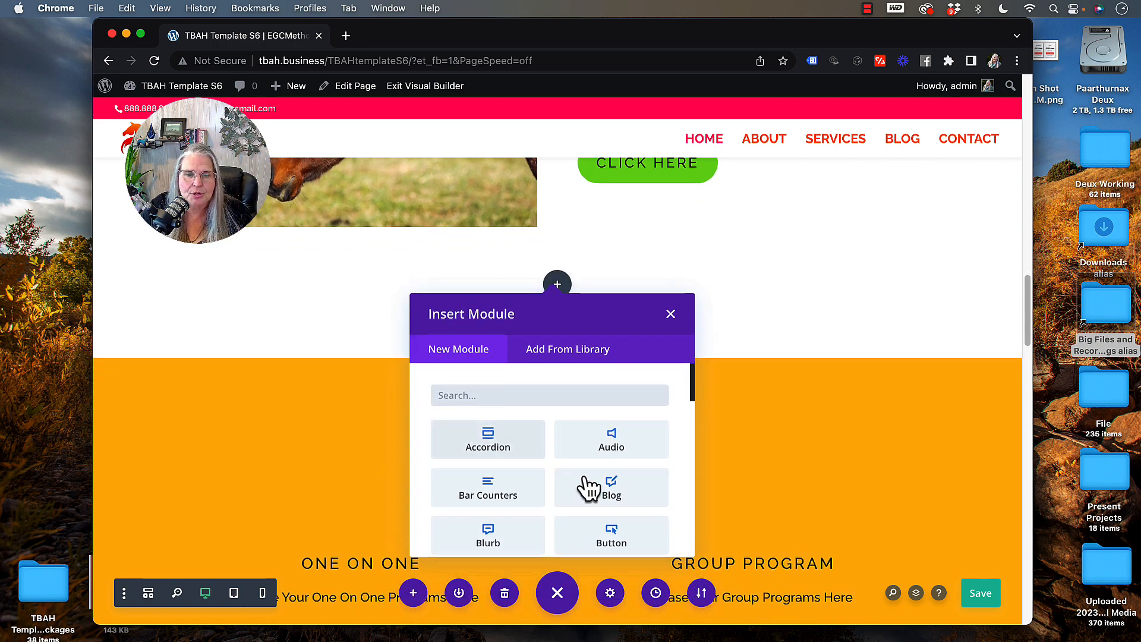
scroll(588, 484, down, 3)
scroll(597, 487, down, 5)
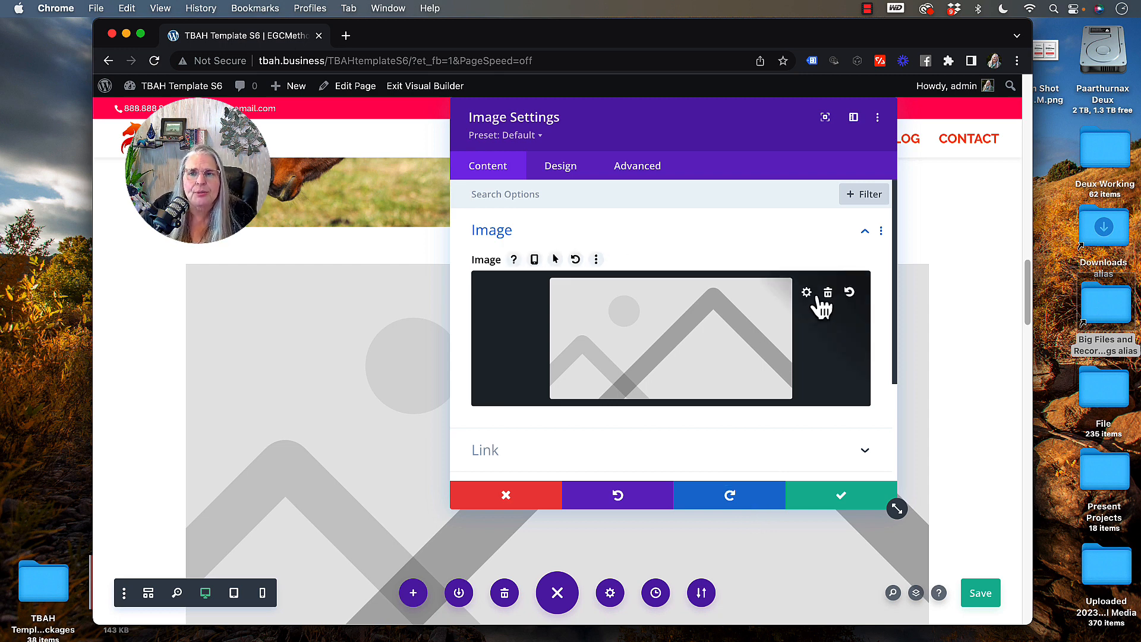
Compare file sizes of several media library pictures and use the grey horse photo KB221107.jpg for the Image module
click(807, 293)
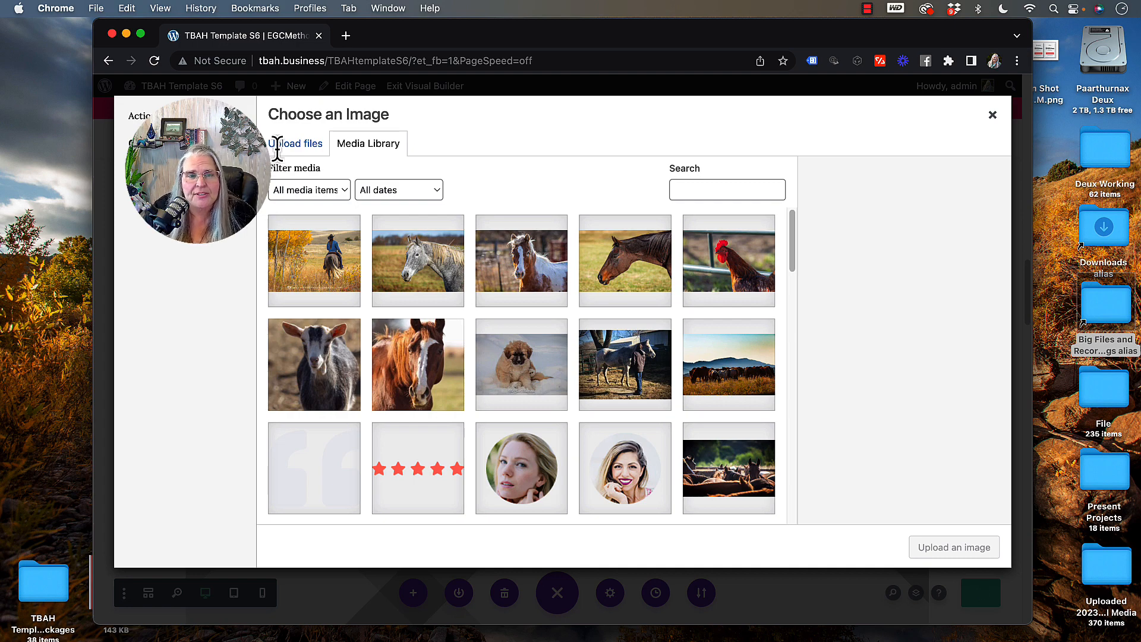
click(299, 269)
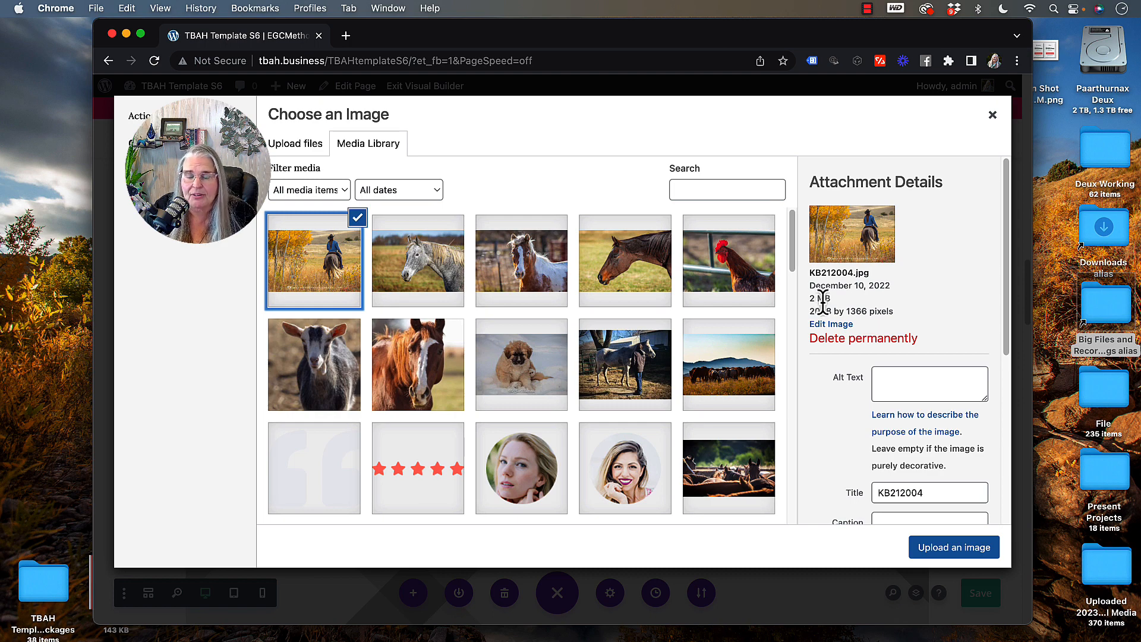
drag(830, 297, 811, 297)
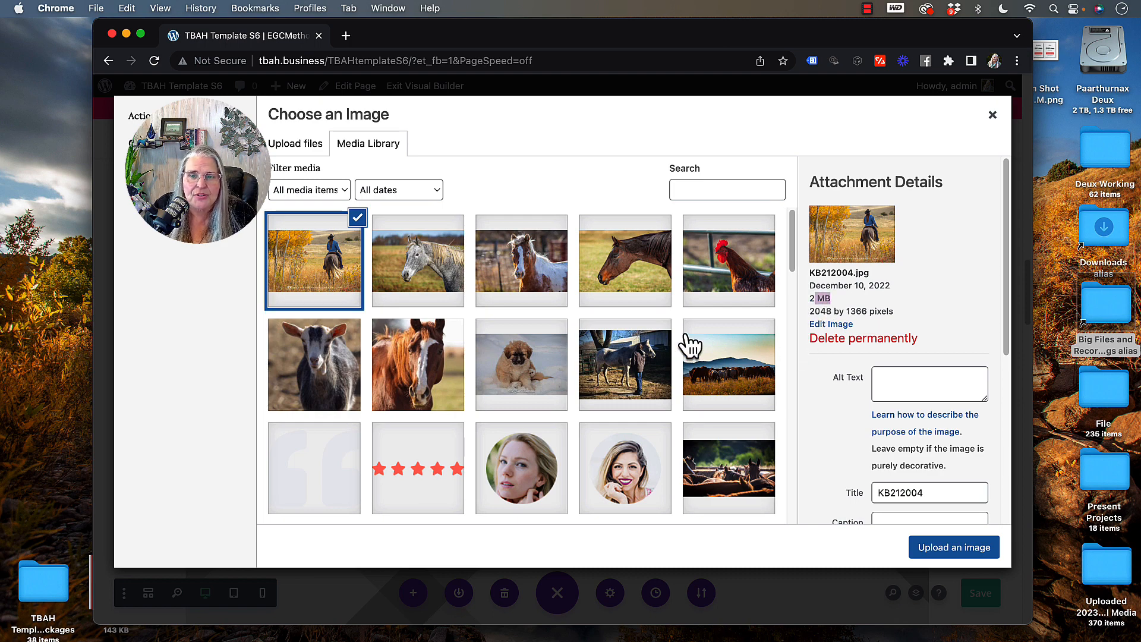
click(701, 268)
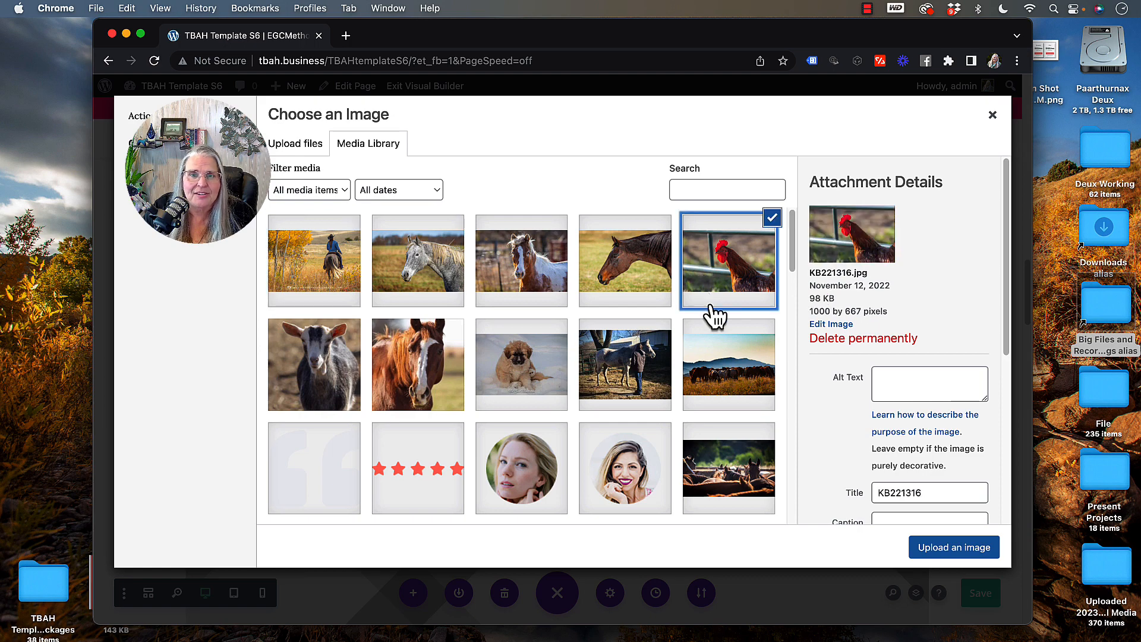
click(517, 288)
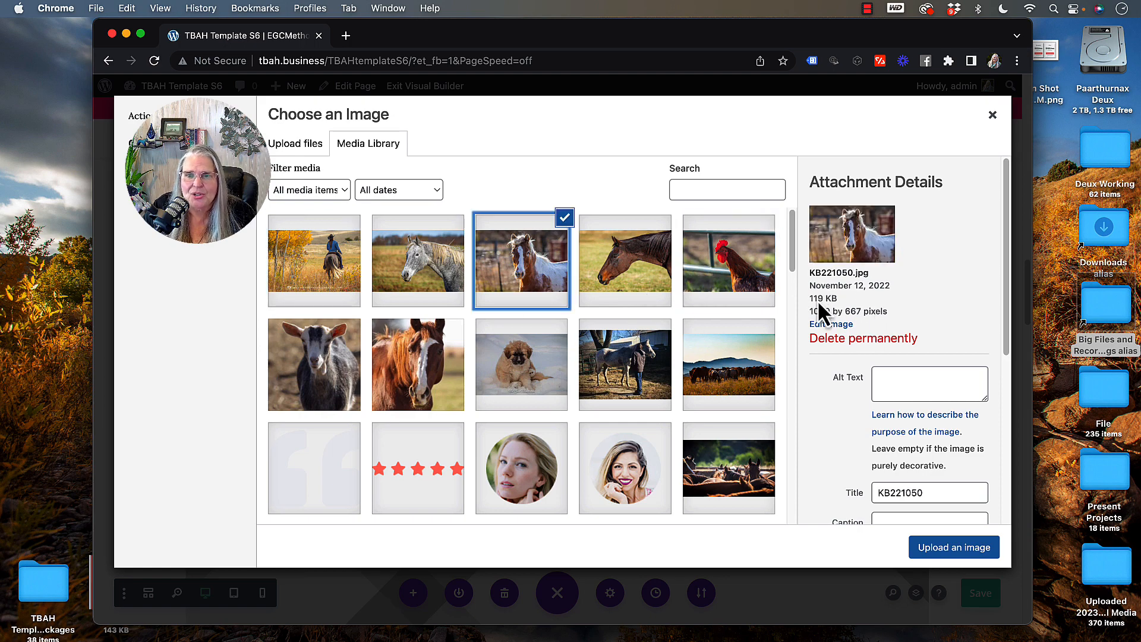
click(423, 293)
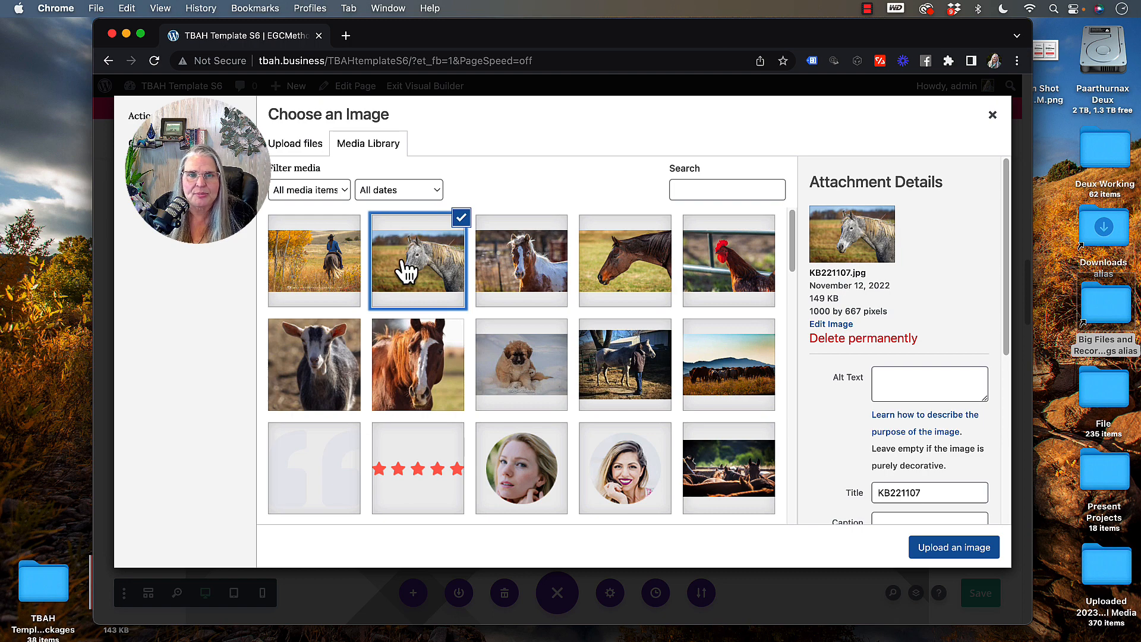
click(941, 556)
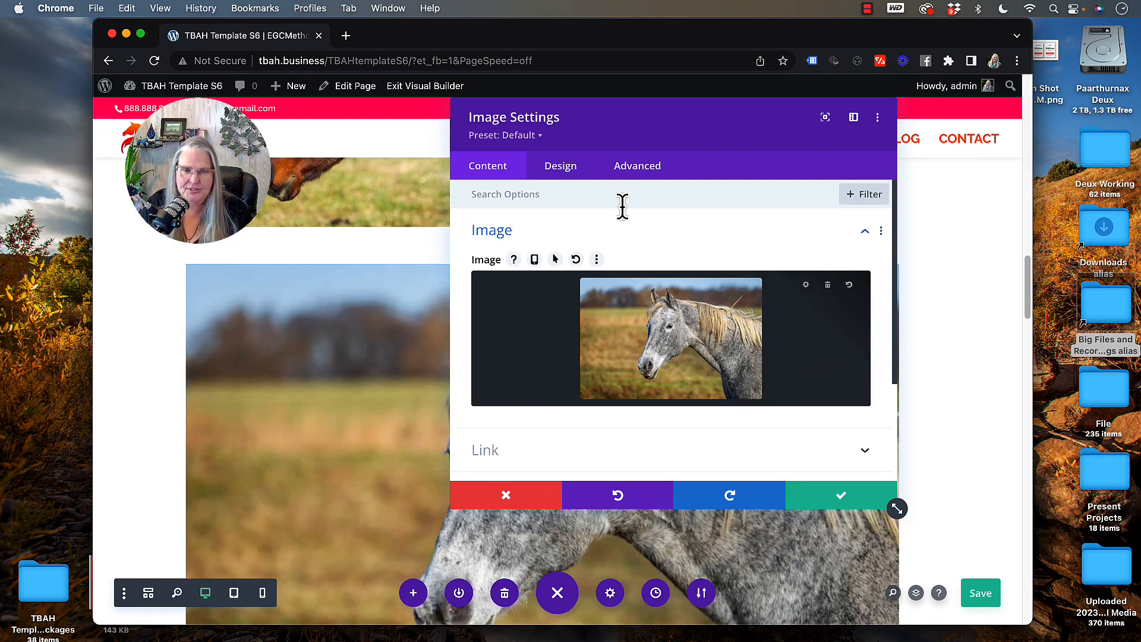
Move the Image Settings dialog aside to uncover more of the photo and save the page
drag(628, 111, 683, 144)
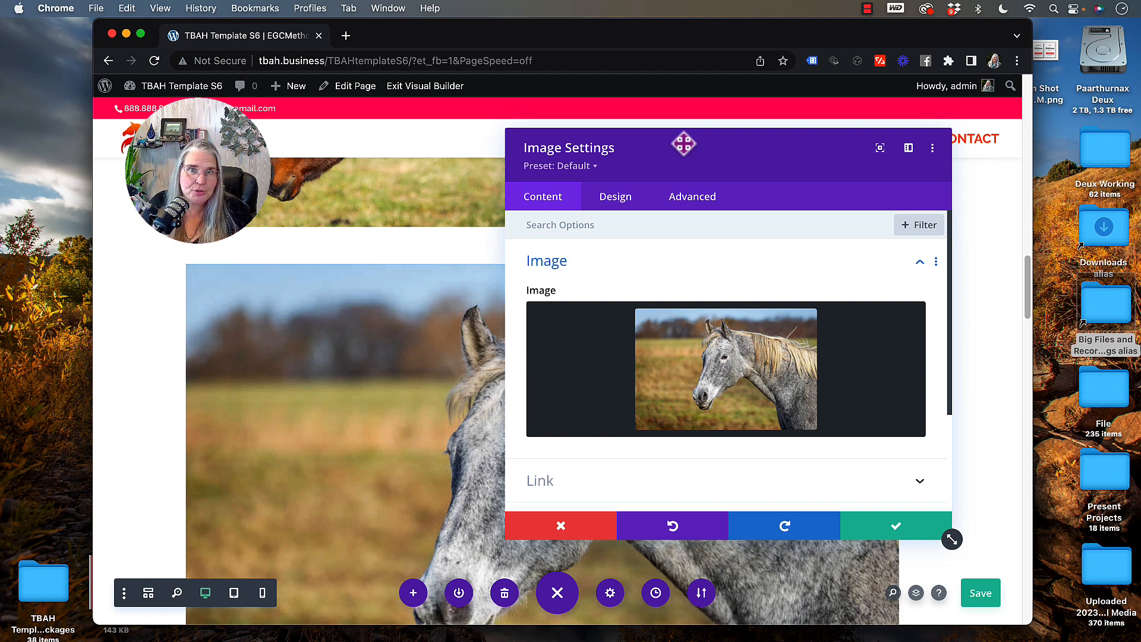
drag(683, 143, 719, 113)
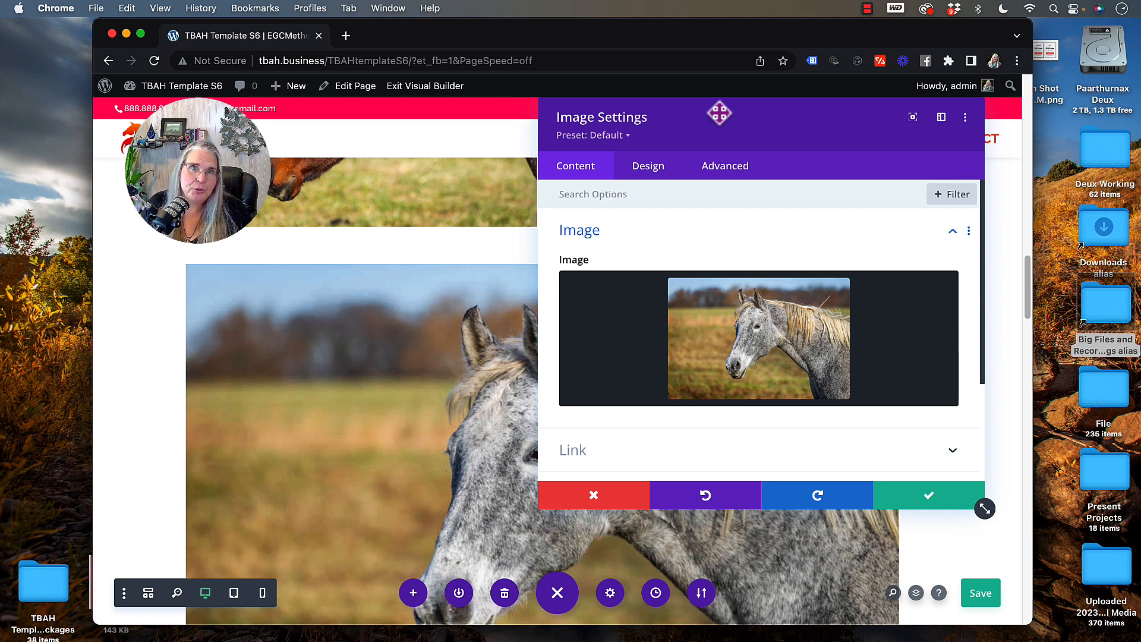
key(super+s)
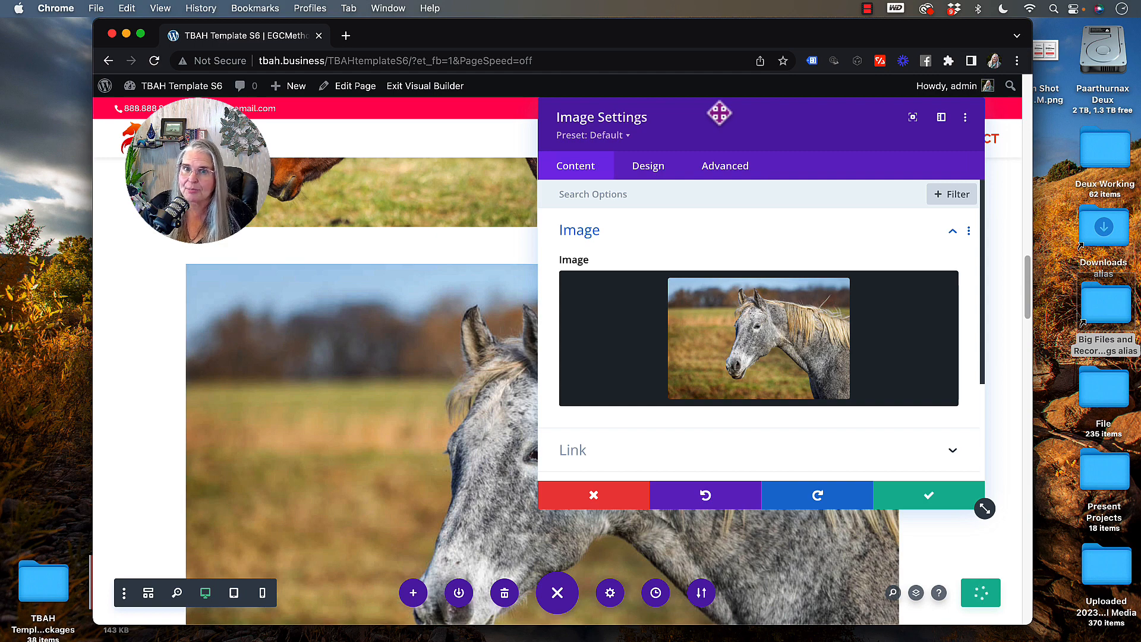
Try the image's Open in Lightbox option, turn it back off, and examine the Image Link Target choices
scroll(636, 331, down, 3)
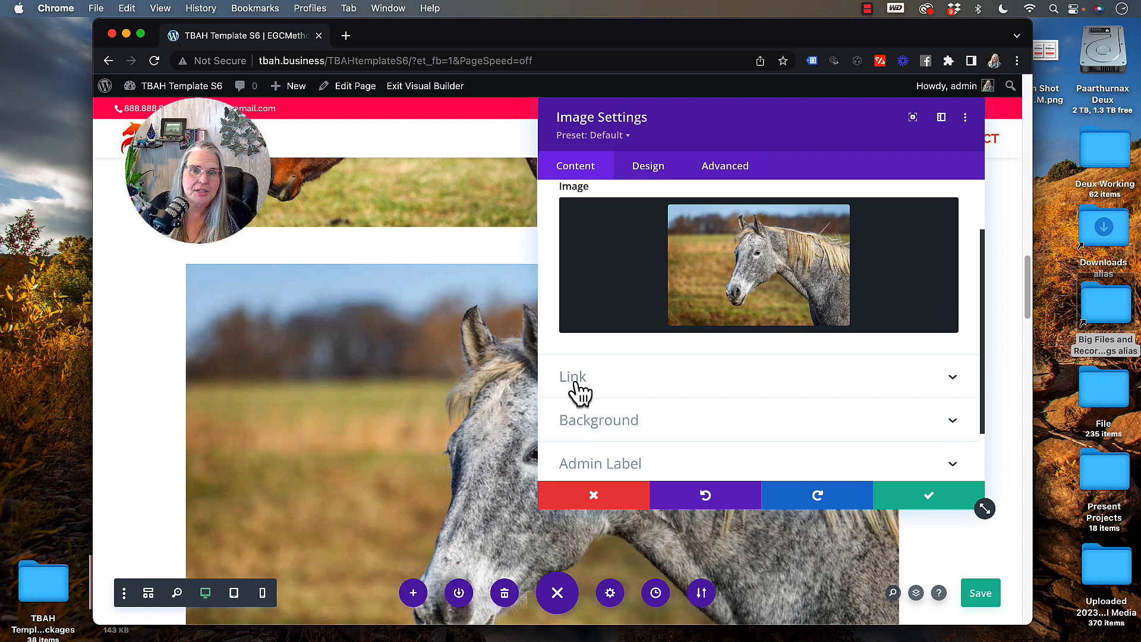
click(574, 381)
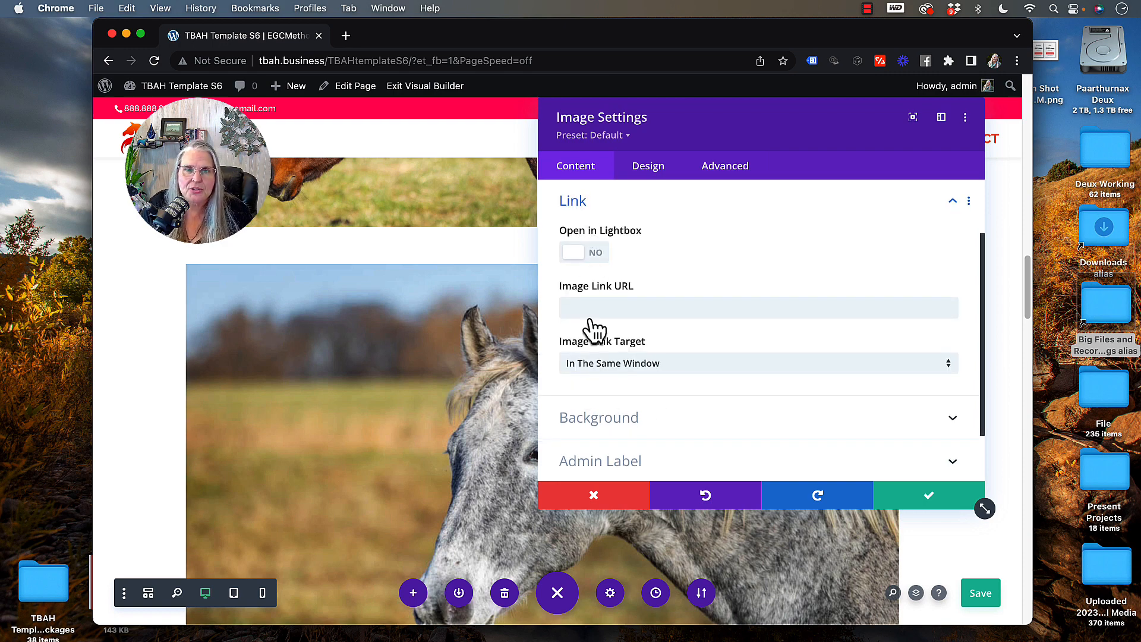
click(571, 256)
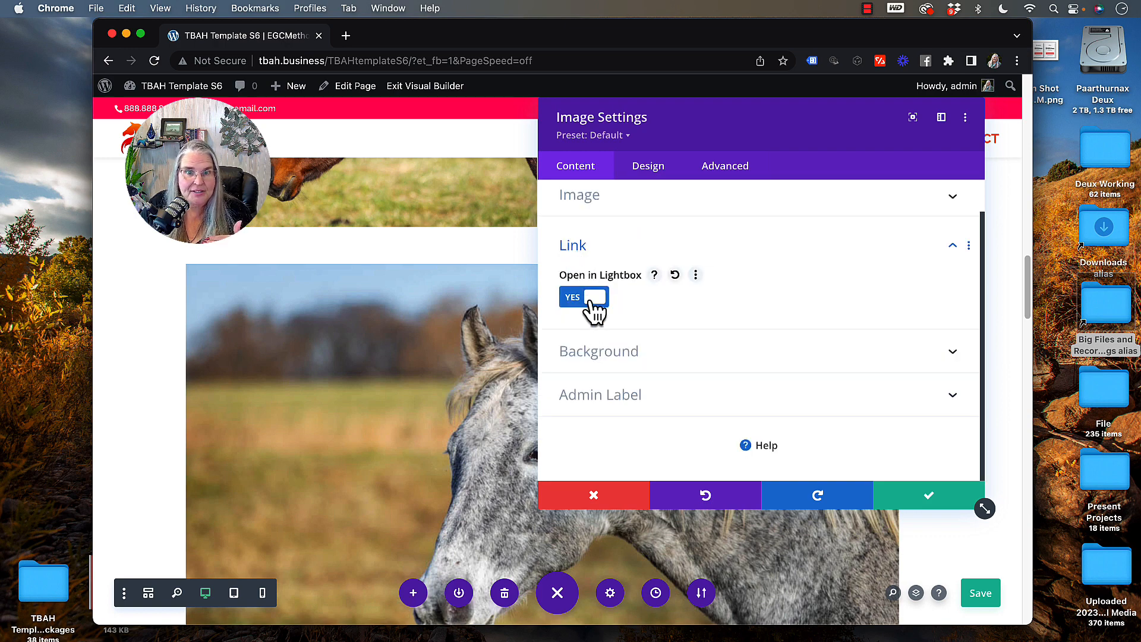
click(572, 291)
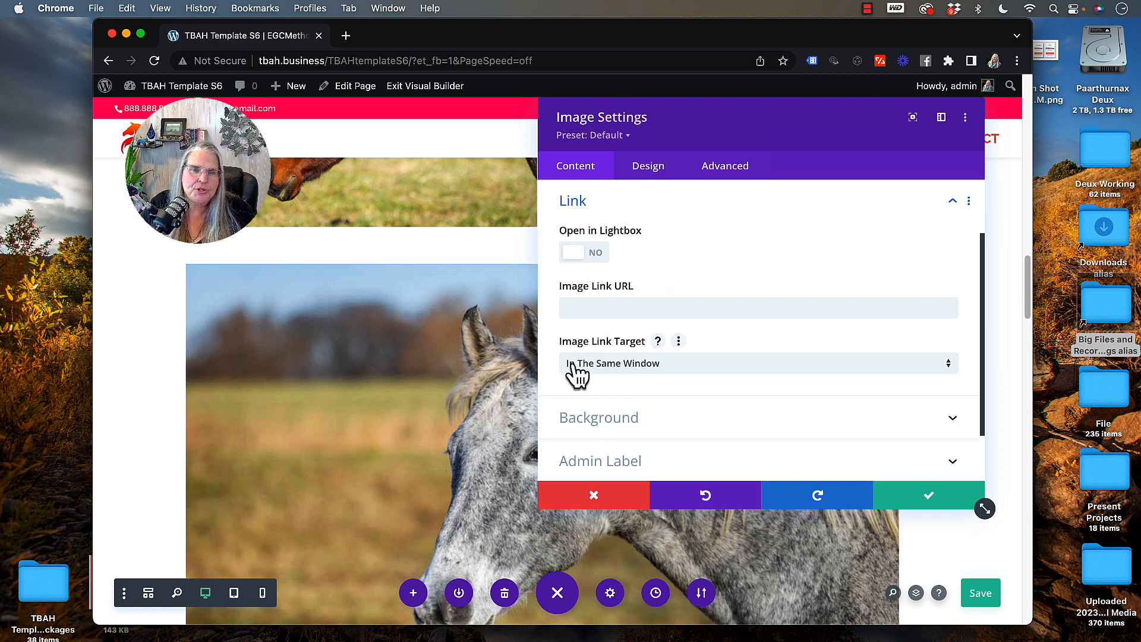
click(610, 370)
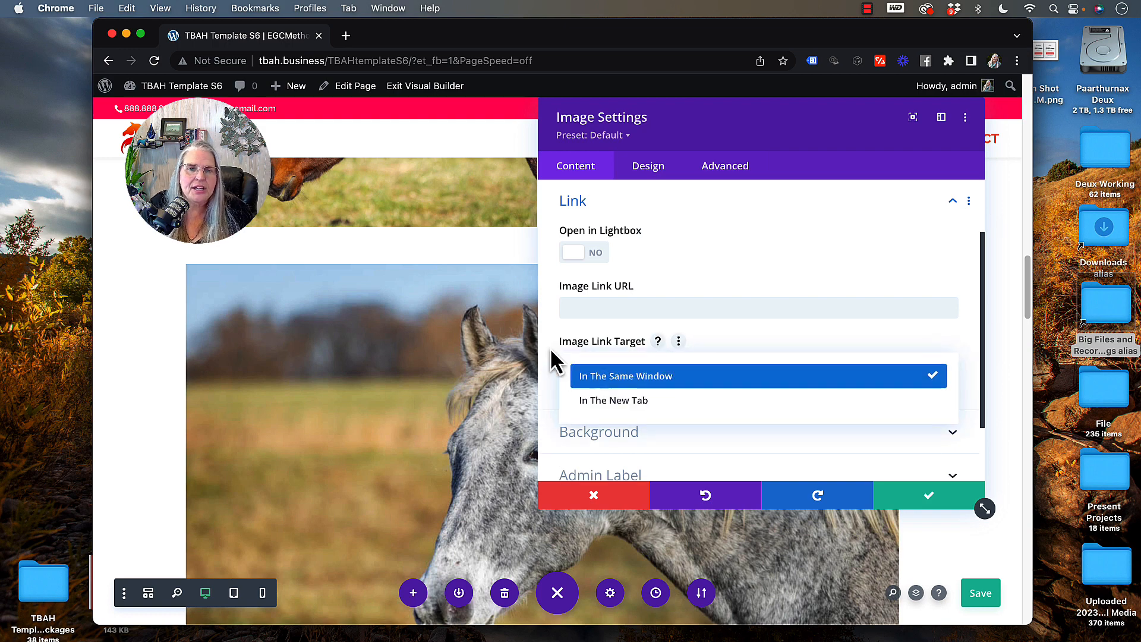
click(715, 253)
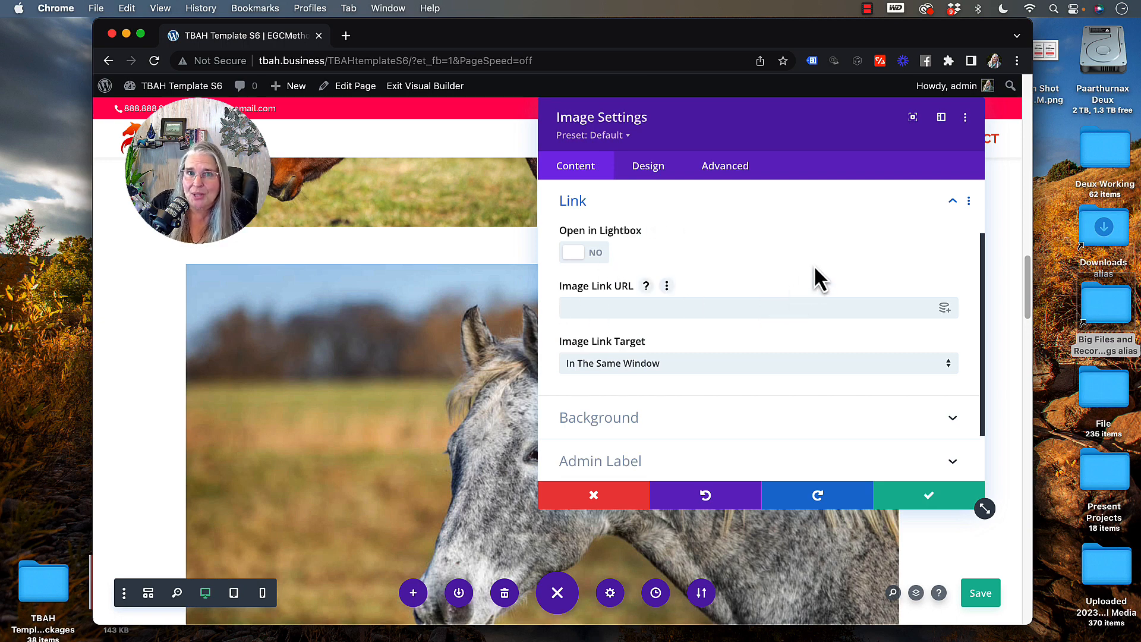
click(953, 203)
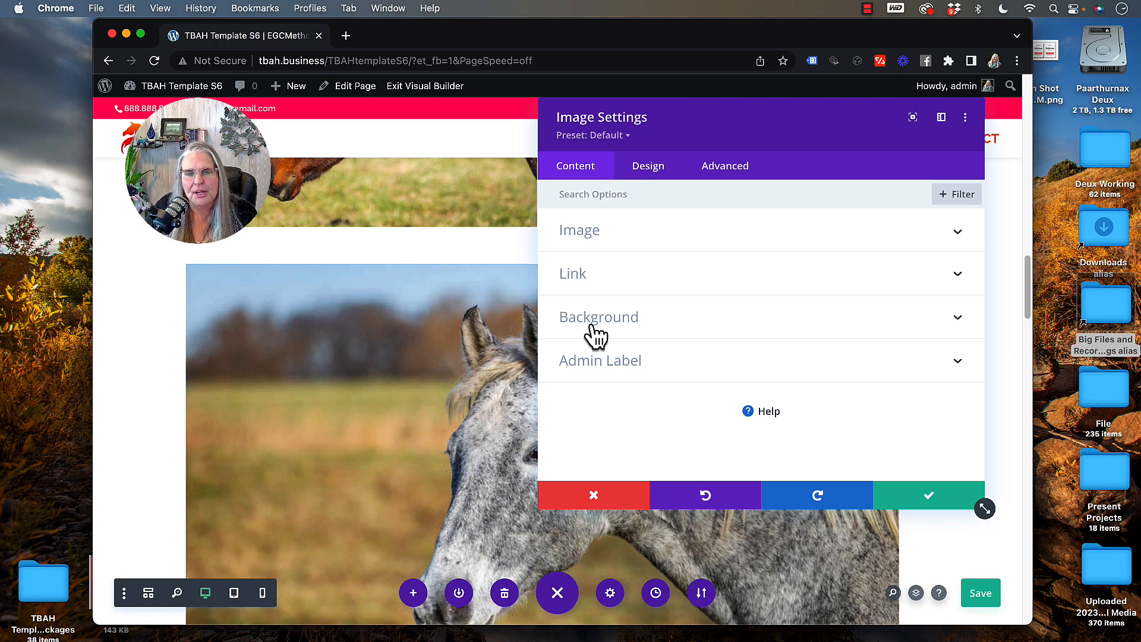
Set the image's alignment to centered in its design settings
click(649, 184)
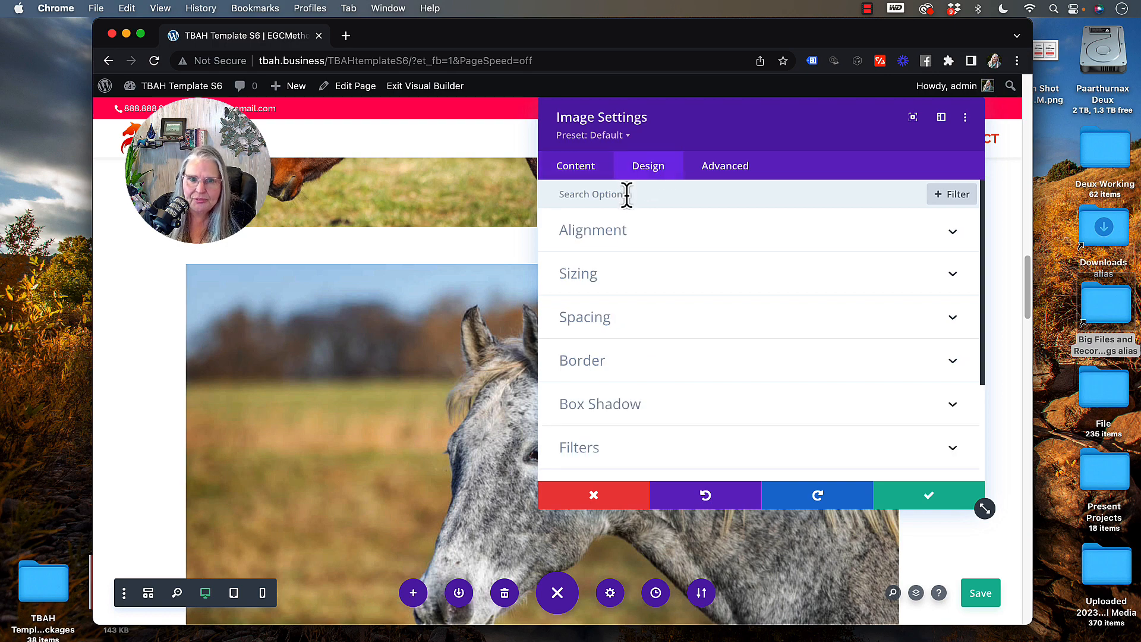
click(594, 238)
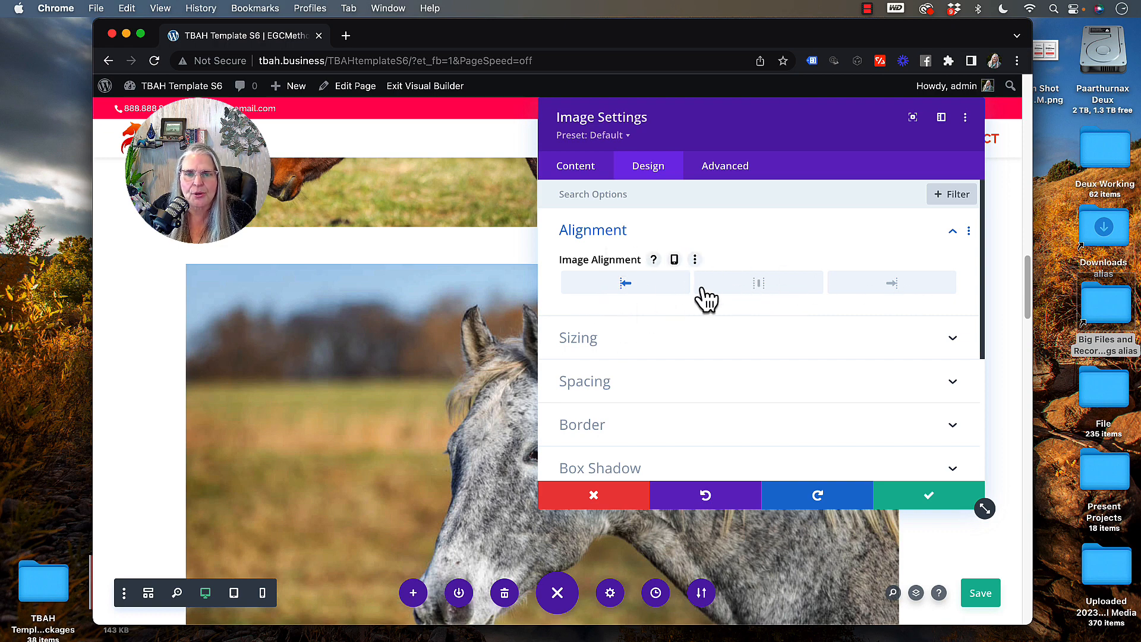
click(765, 291)
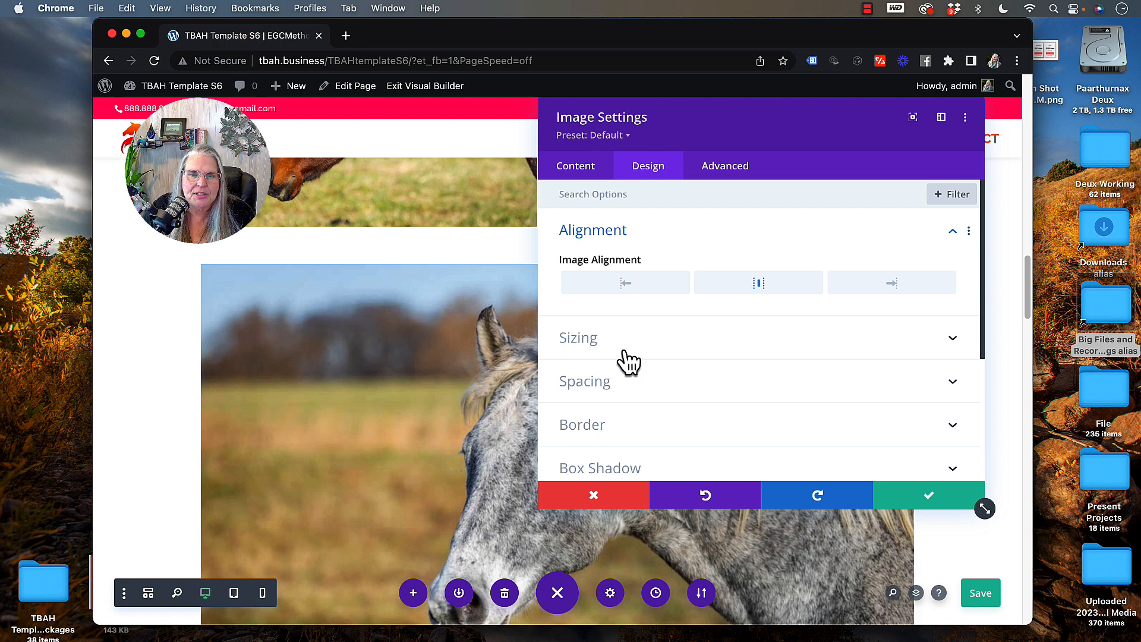
Try different widths for the image and set its width to 60%
click(590, 352)
drag(808, 309, 667, 313)
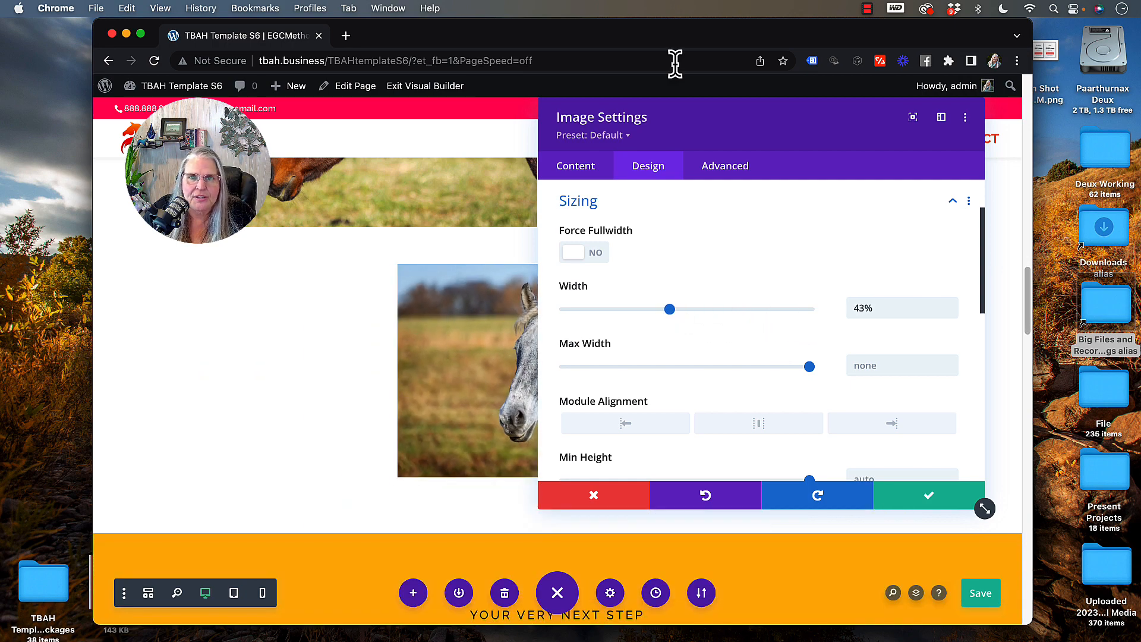
drag(681, 115, 804, 124)
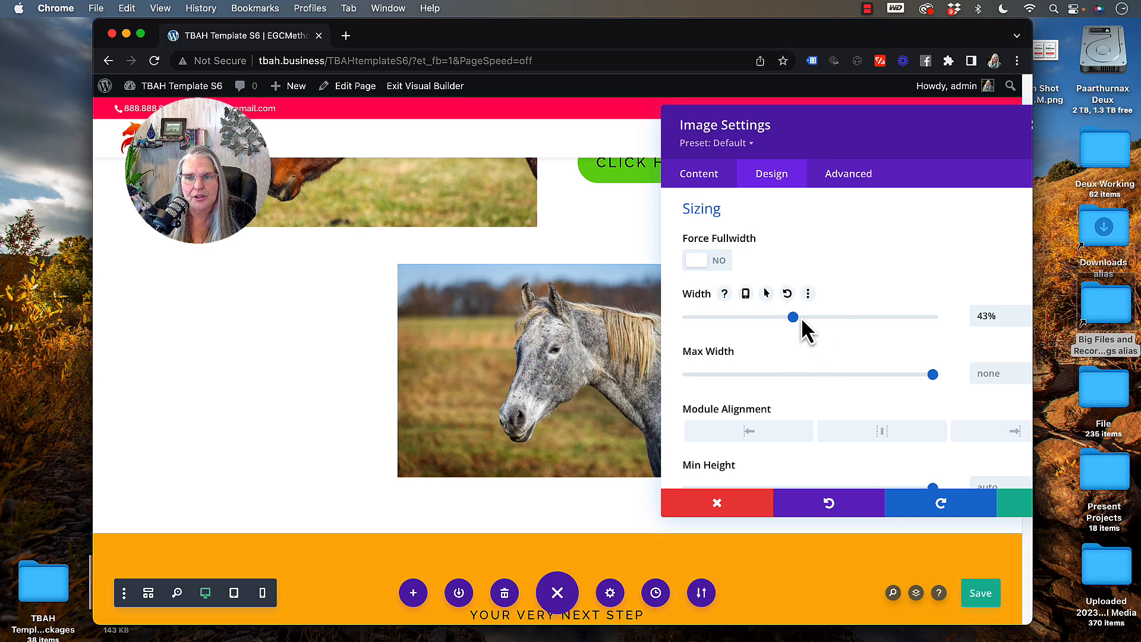
drag(797, 318, 851, 313)
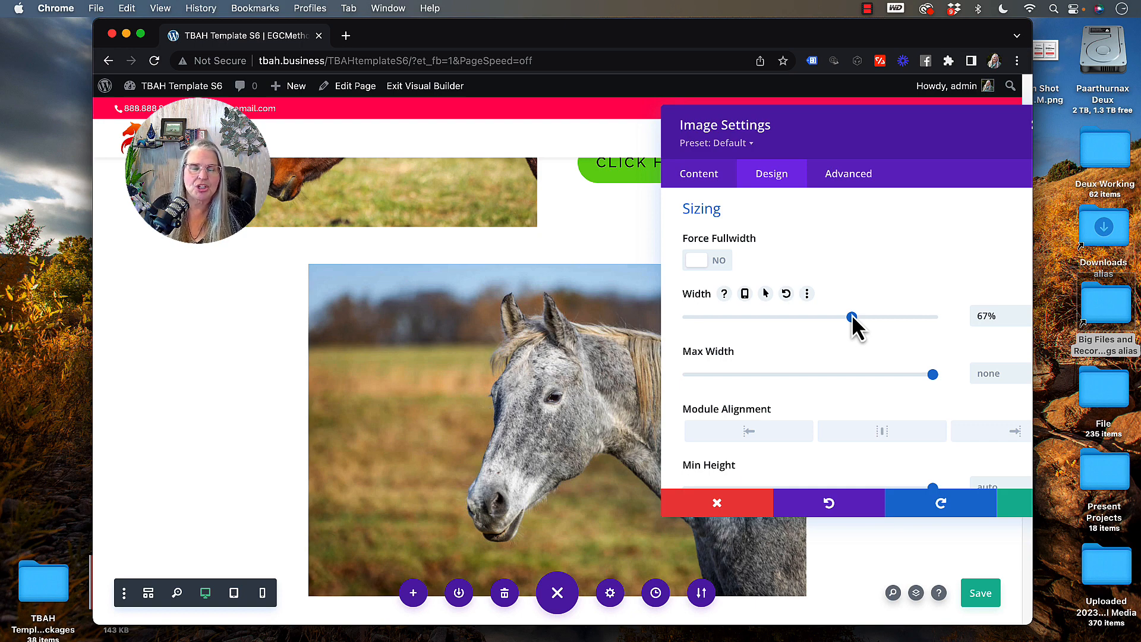
drag(851, 315, 833, 337)
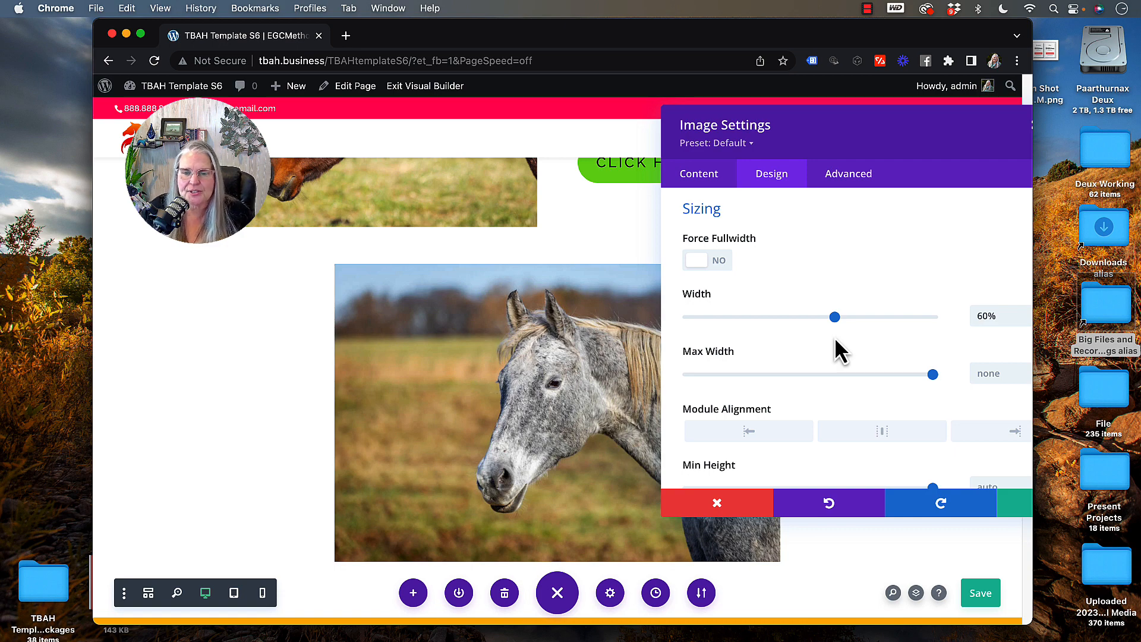
Look over the image's sizing options, turn on per-device widths, and preview the phone and desktop versions
scroll(832, 398, down, 2)
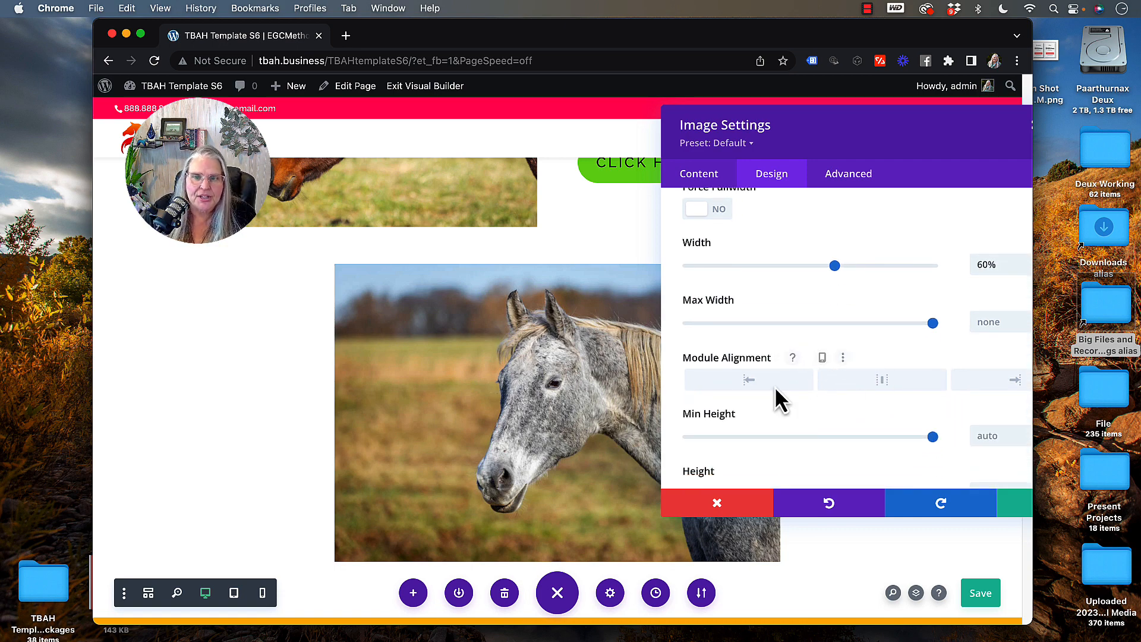
scroll(813, 399, down, 3)
scroll(819, 401, down, 8)
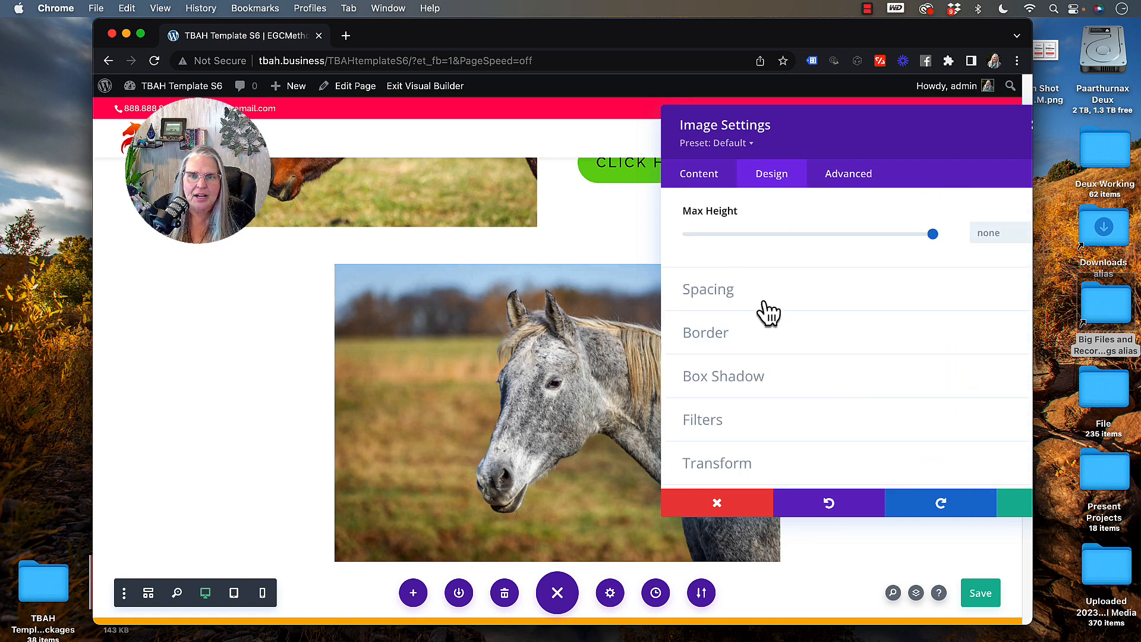
scroll(764, 311, up, 7)
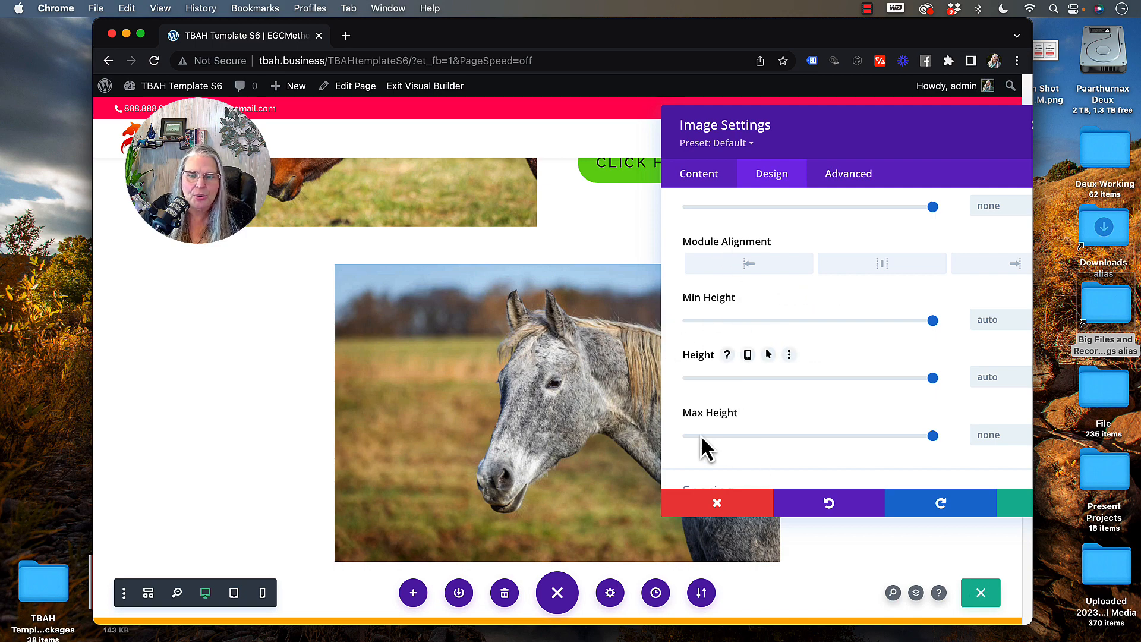
scroll(786, 369, up, 5)
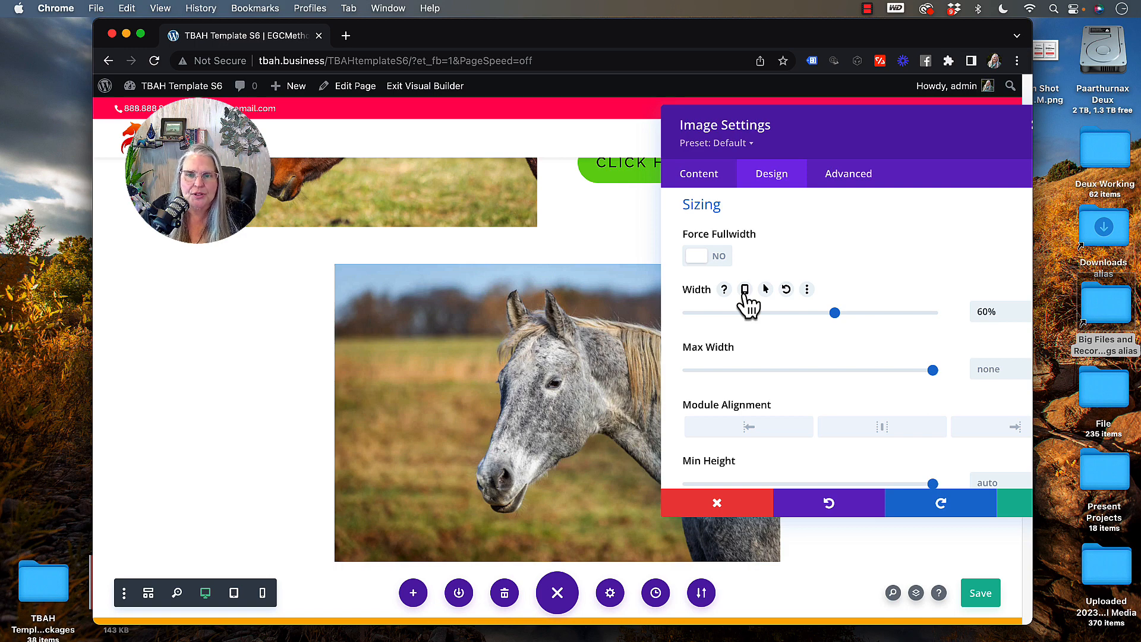
click(745, 289)
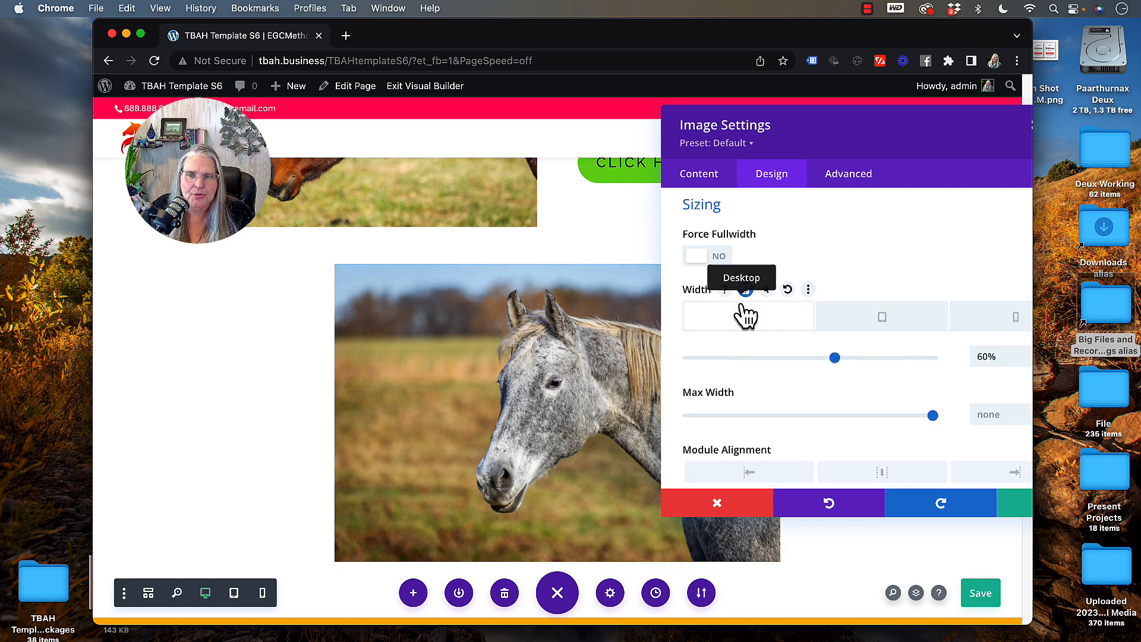
click(997, 326)
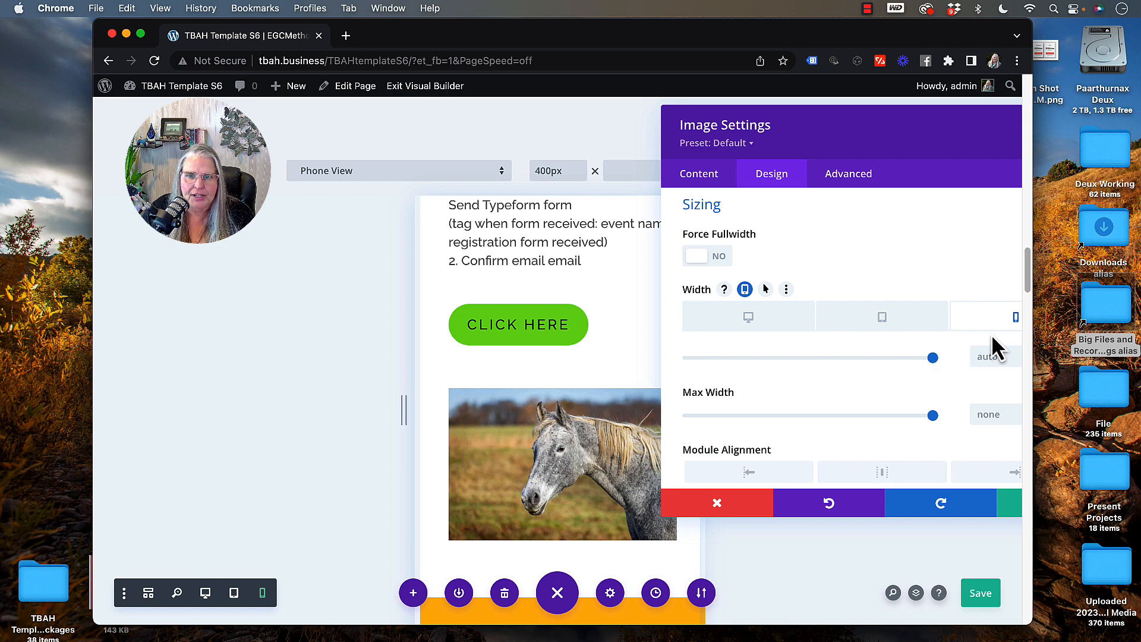
click(756, 324)
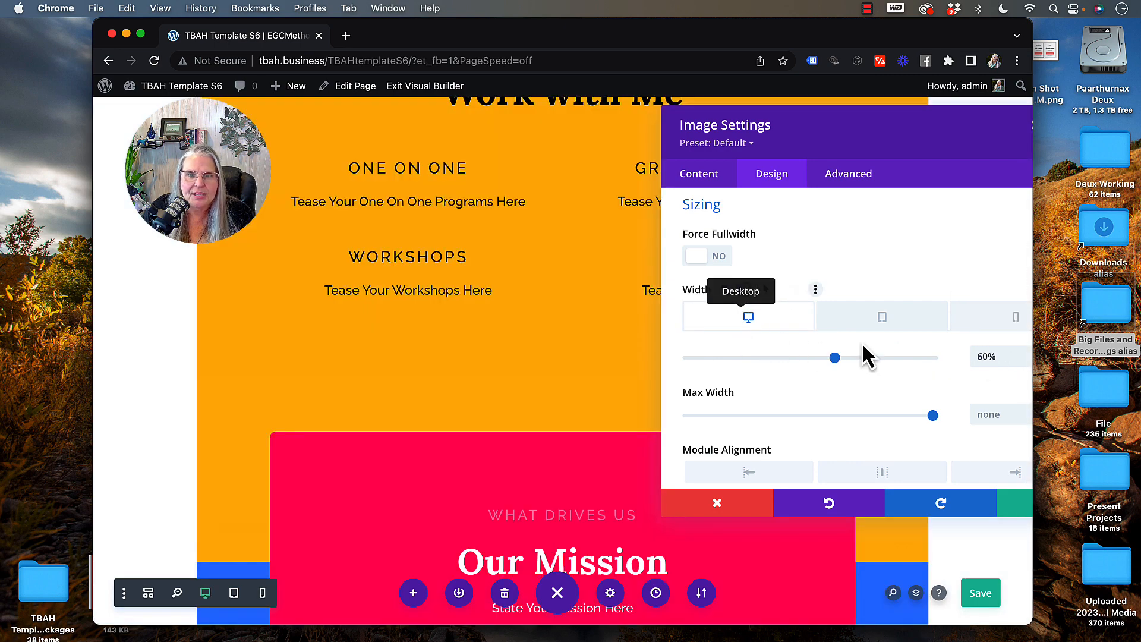
scroll(593, 396, down, 10)
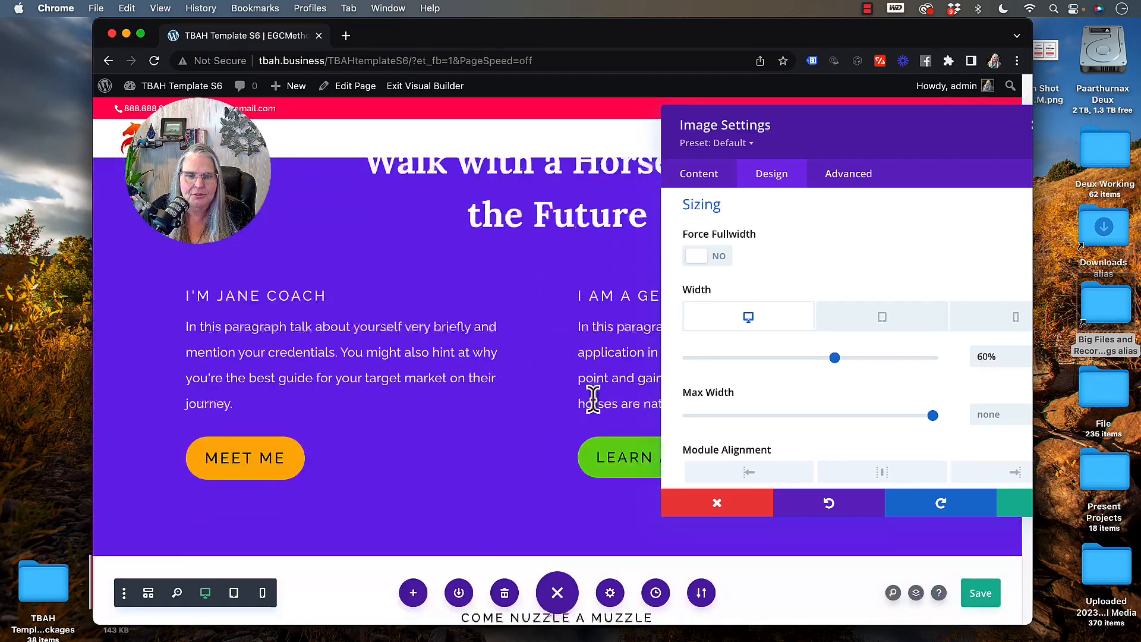
scroll(593, 395, down, 10)
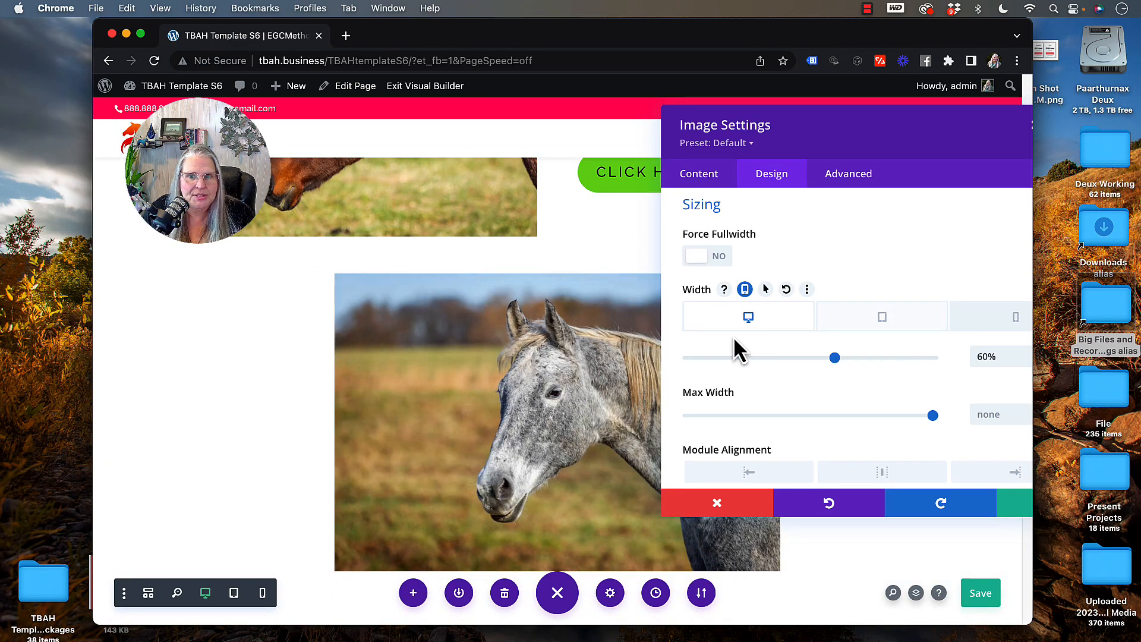
Turn on a hover value for the image's width, set it to 83%, and save the page
click(765, 290)
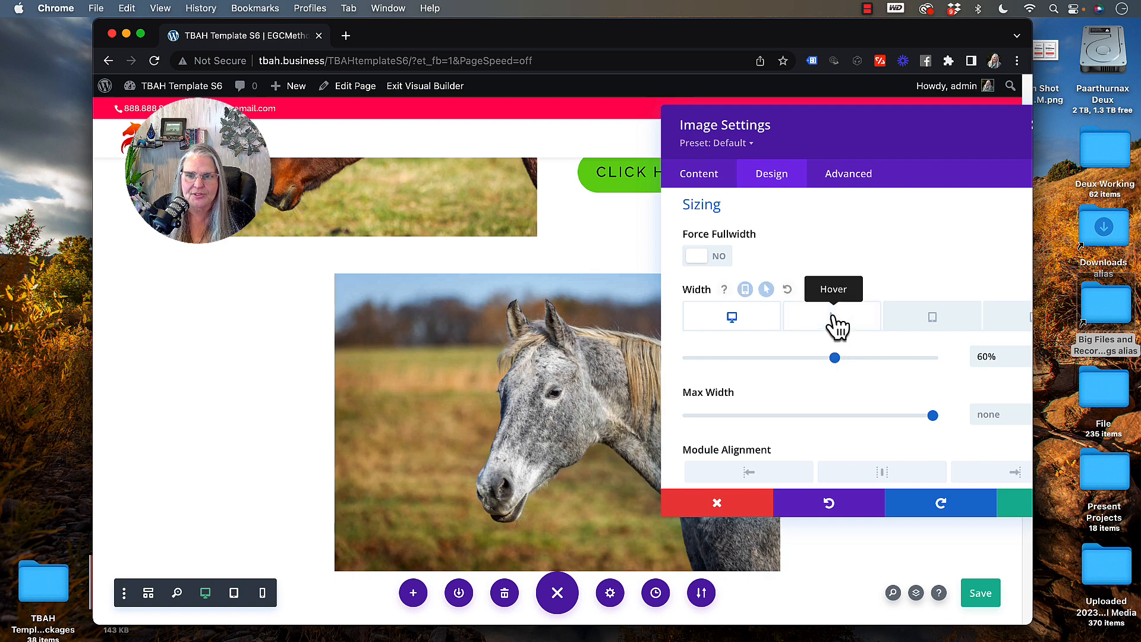
click(826, 323)
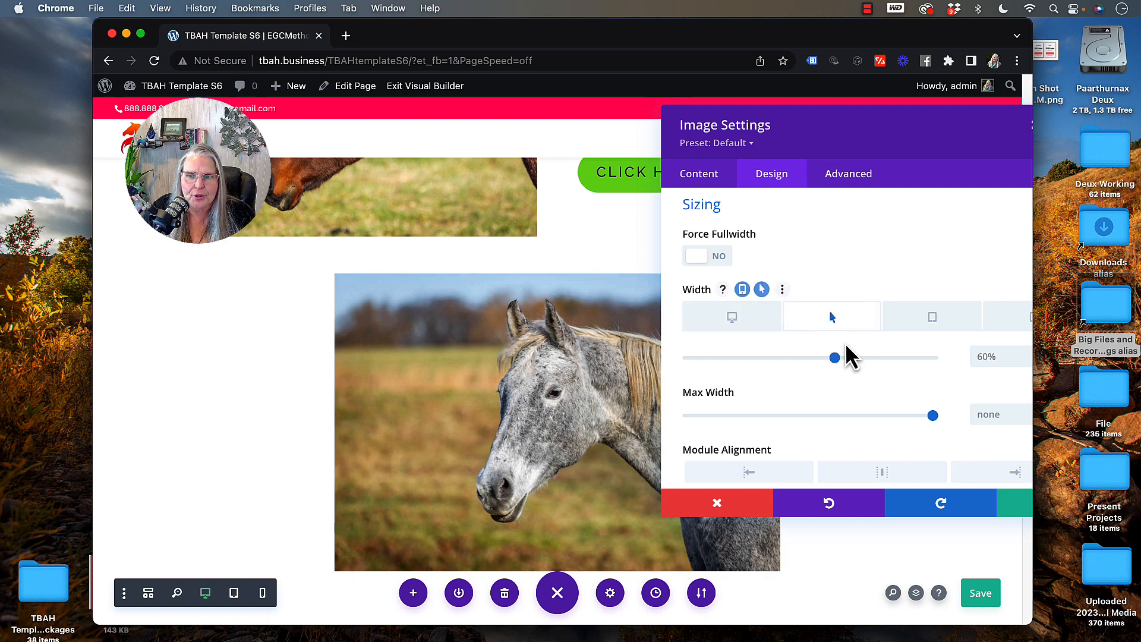
click(863, 357)
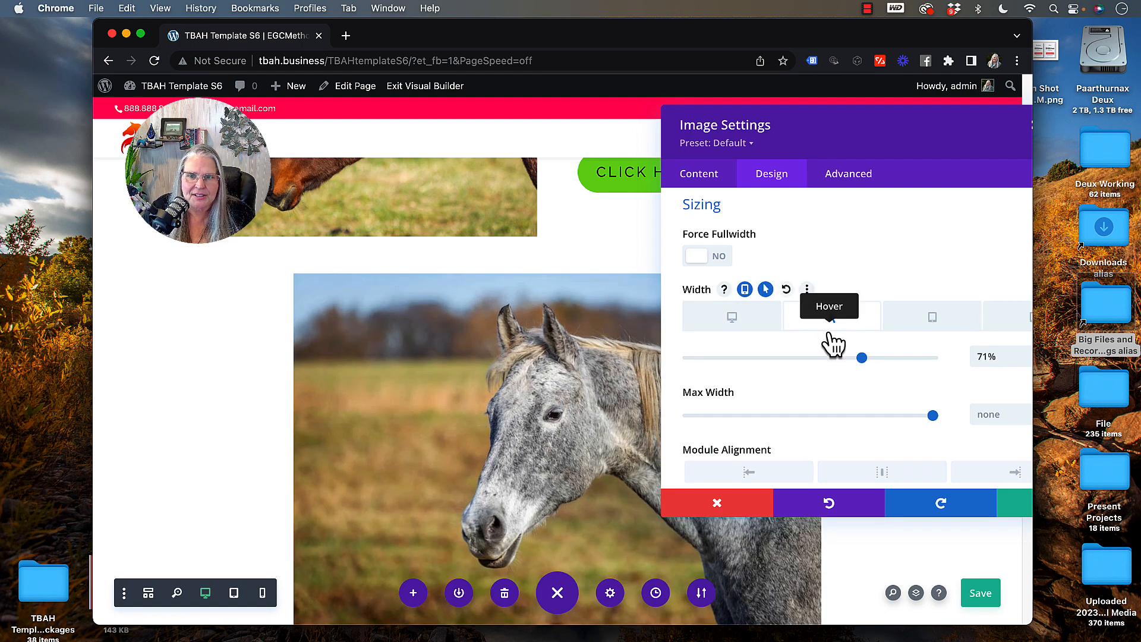
drag(878, 358, 891, 358)
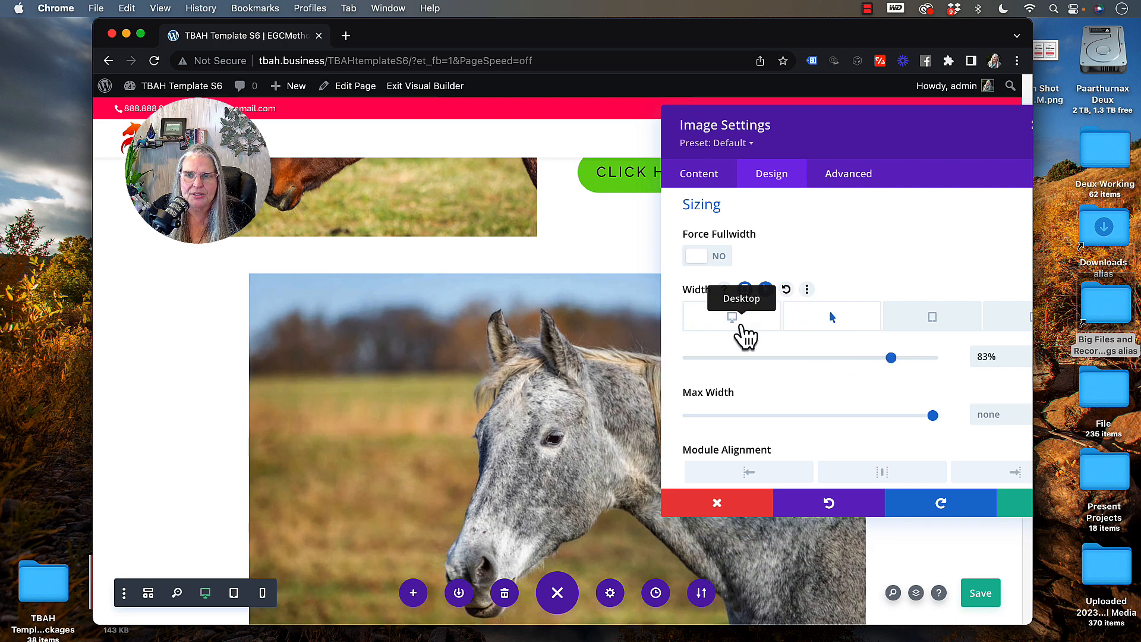
click(738, 325)
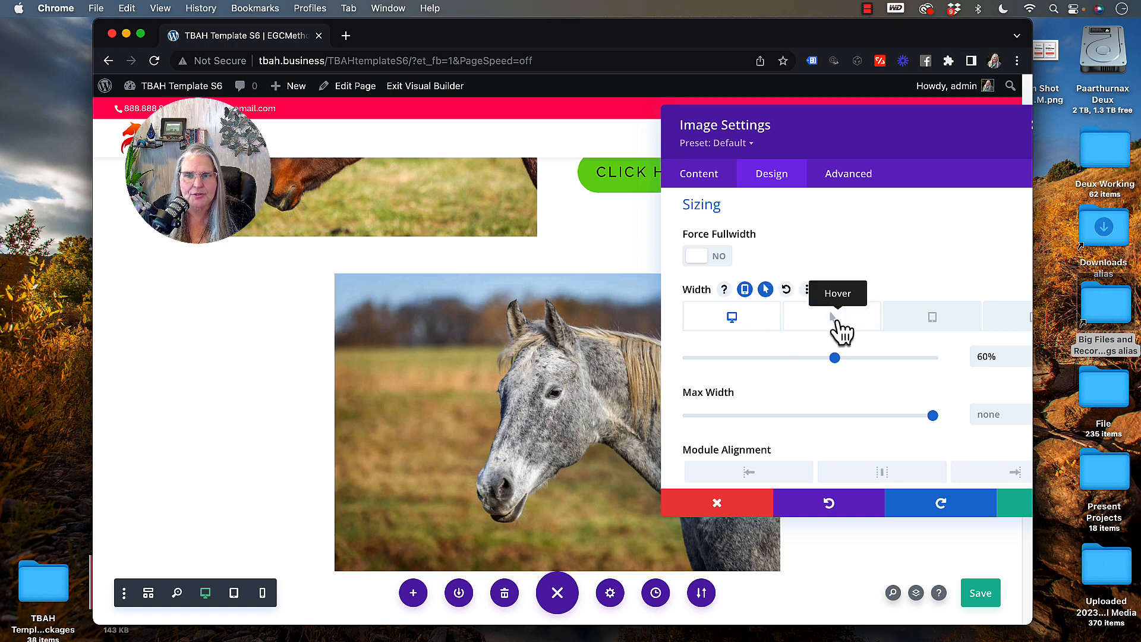
click(837, 325)
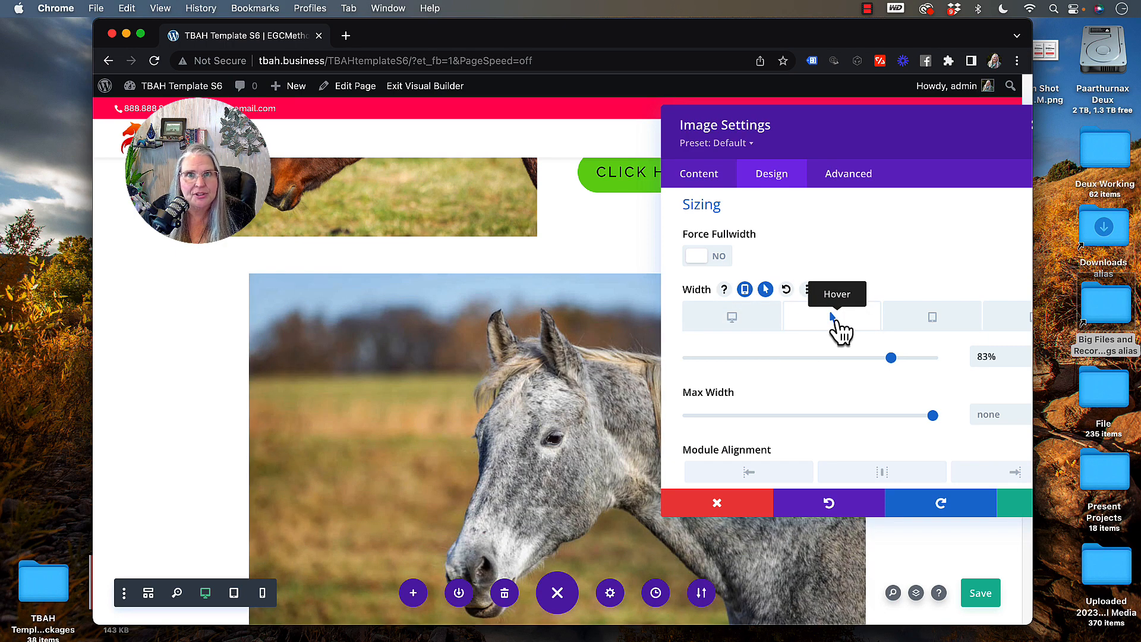
scroll(770, 440, down, 1)
scroll(766, 443, down, 7)
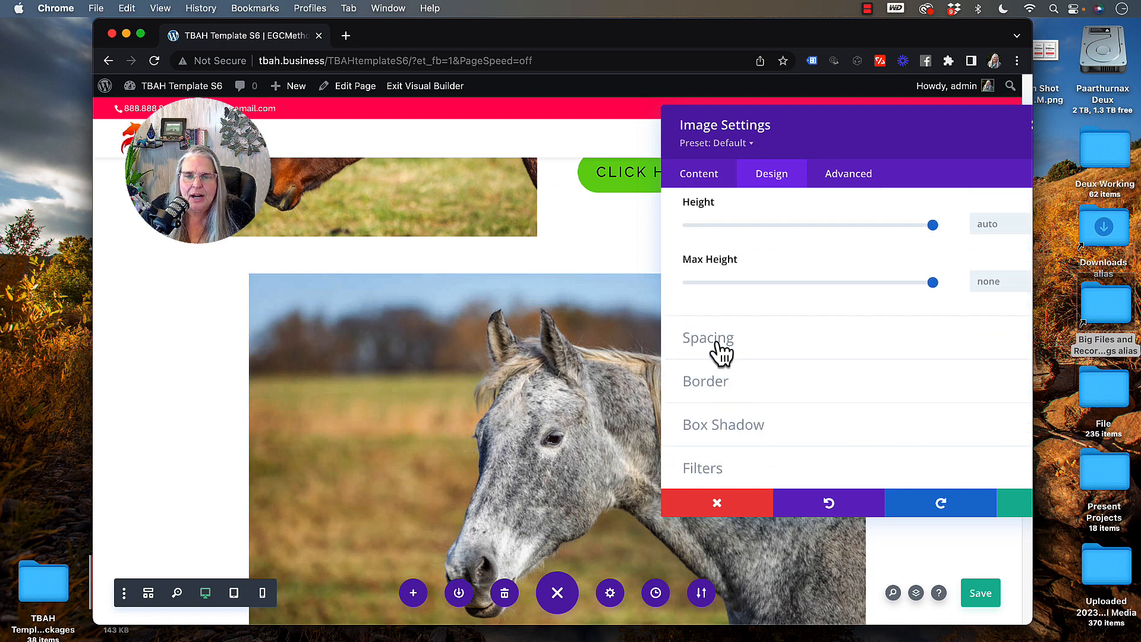
key(super+s)
Set the image's top padding and top margin to 0px in its spacing settings
click(763, 342)
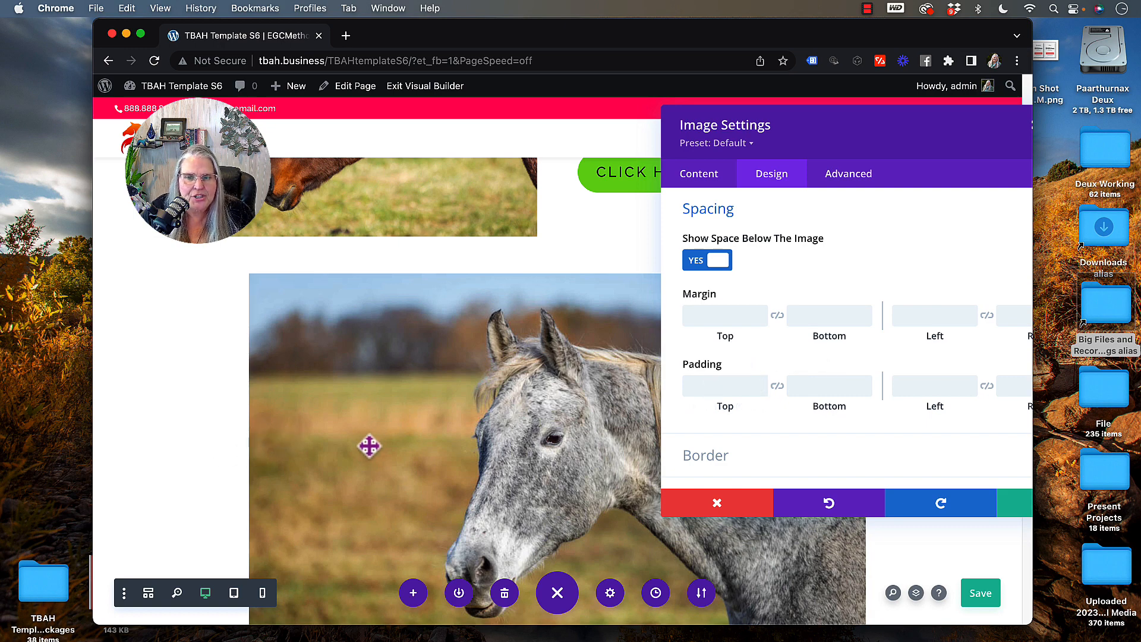
drag(714, 410, 649, 417)
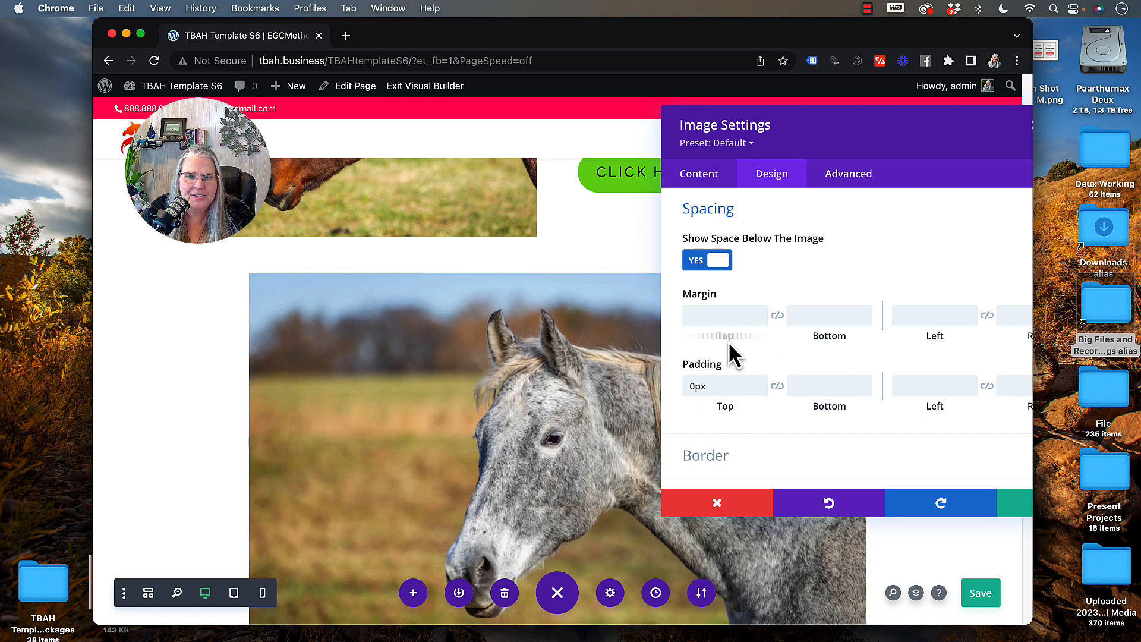
drag(723, 337, 669, 318)
text(0)
key(Tab)
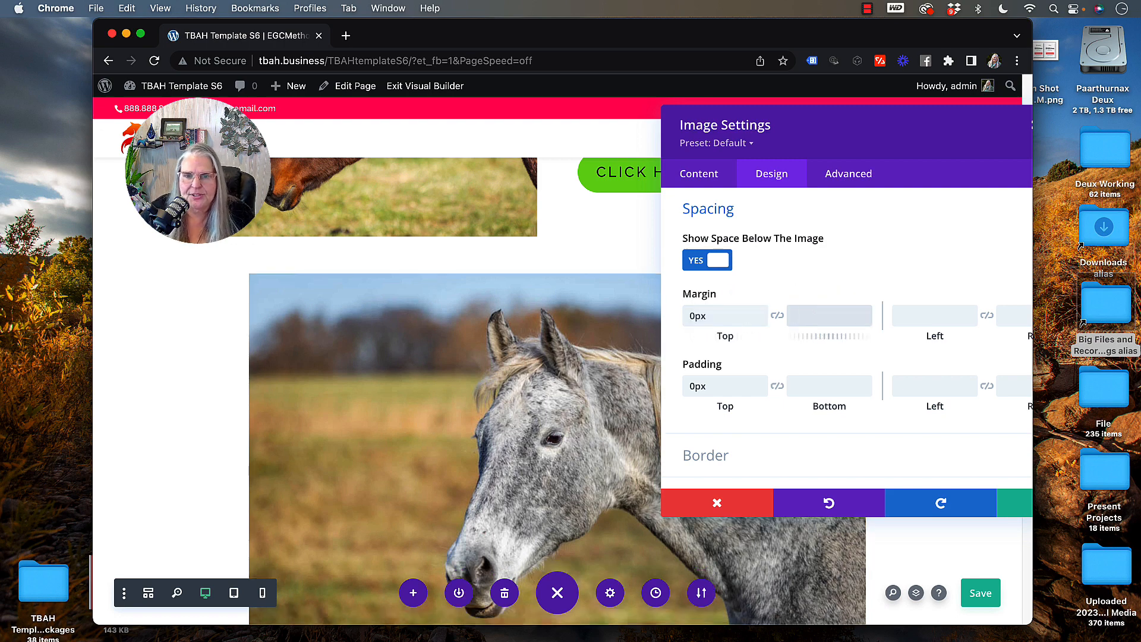
Open the image's border settings and raise the linked rounded corners step by step to 20px
scroll(820, 406, down, 1)
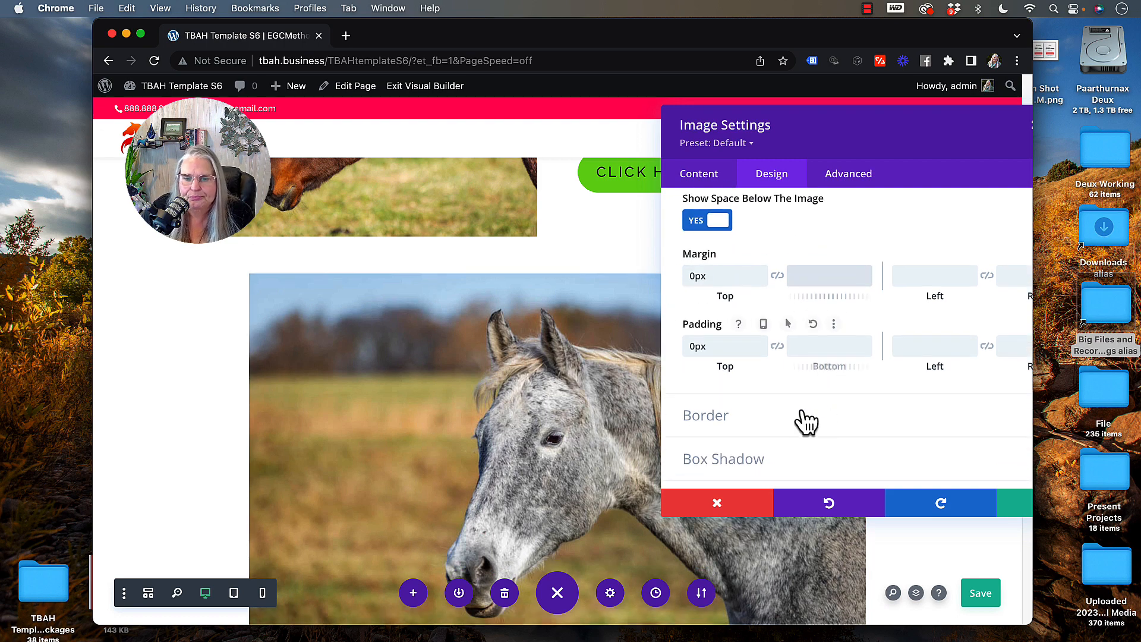
click(700, 417)
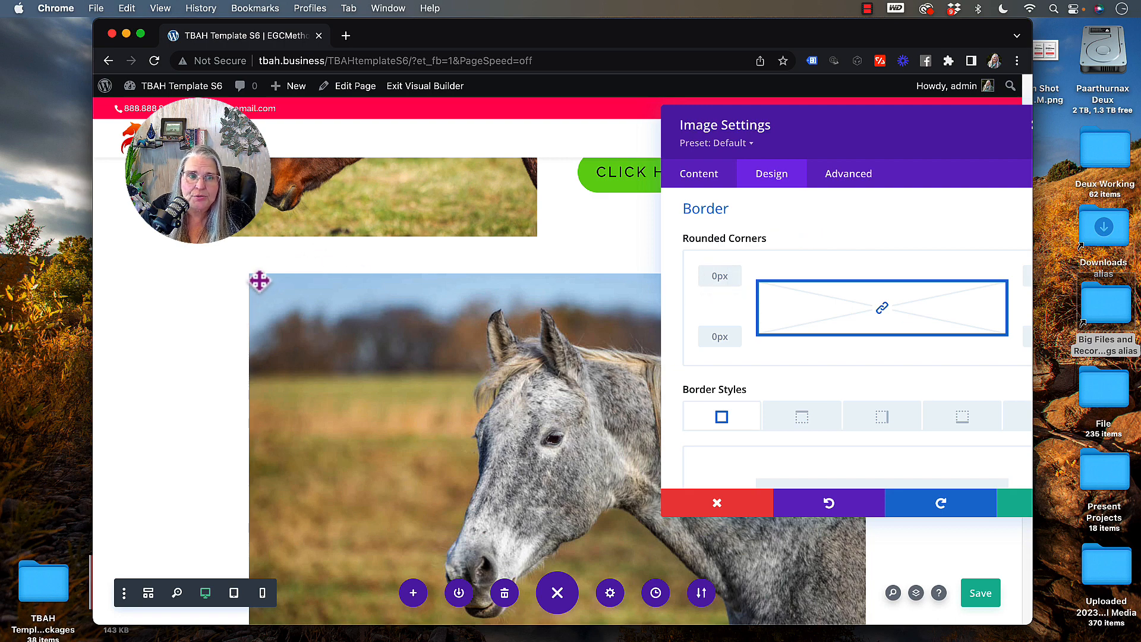
click(734, 271)
click(735, 271)
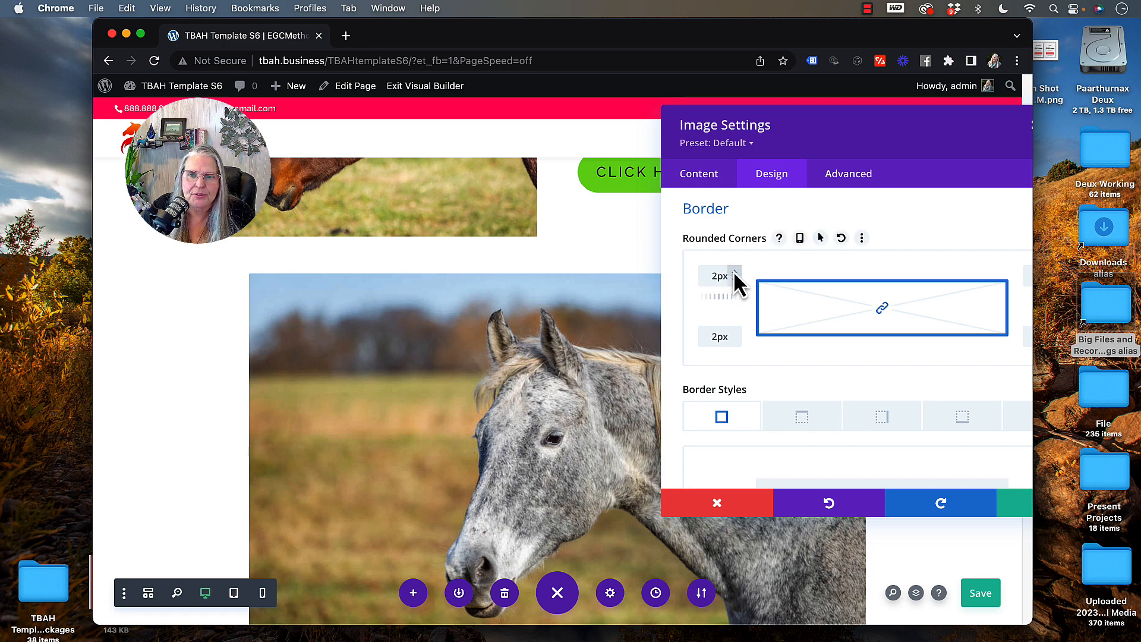
click(735, 272)
click(734, 272)
click(734, 271)
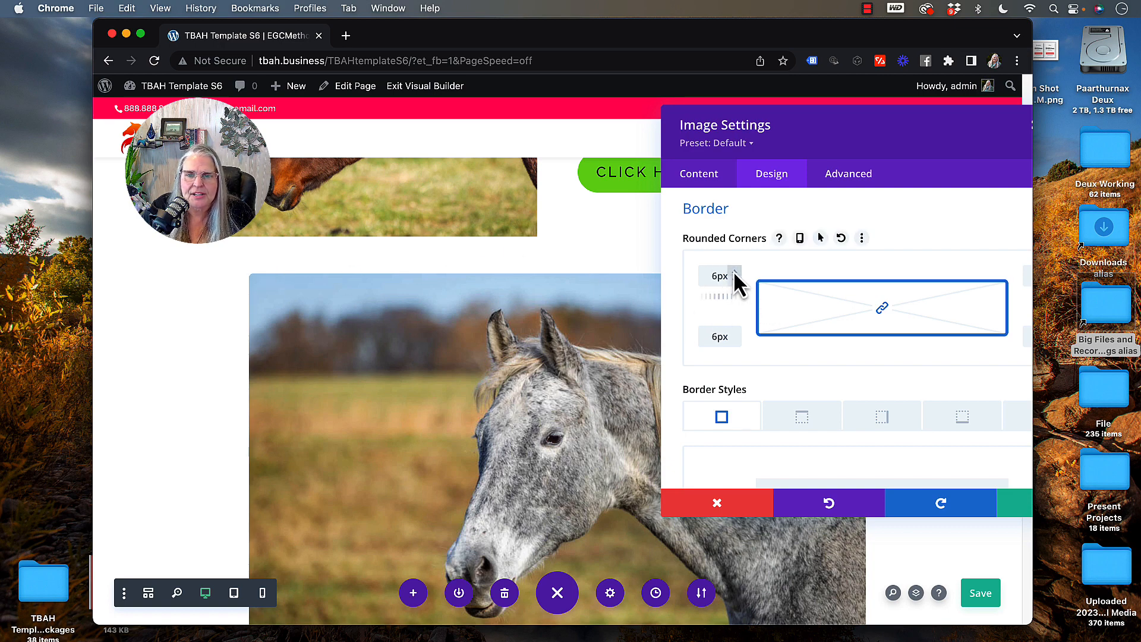
click(734, 272)
click(734, 271)
click(734, 272)
click(734, 272)
click(734, 271)
click(734, 271)
click(735, 271)
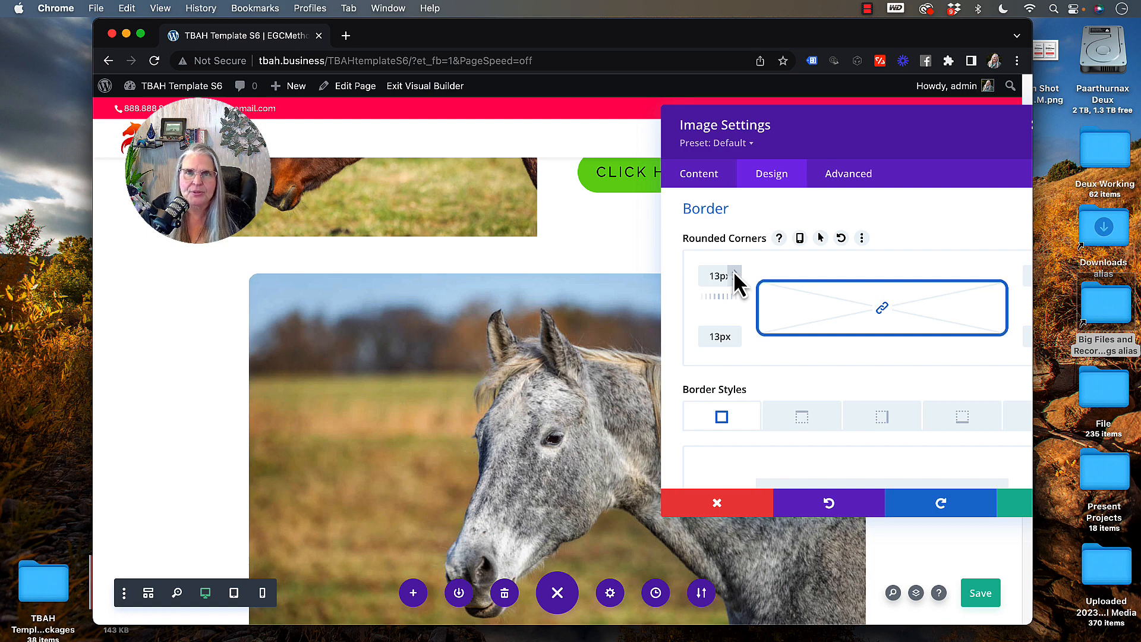
click(734, 271)
click(735, 271)
click(734, 271)
click(734, 272)
click(734, 272)
click(735, 271)
click(735, 271)
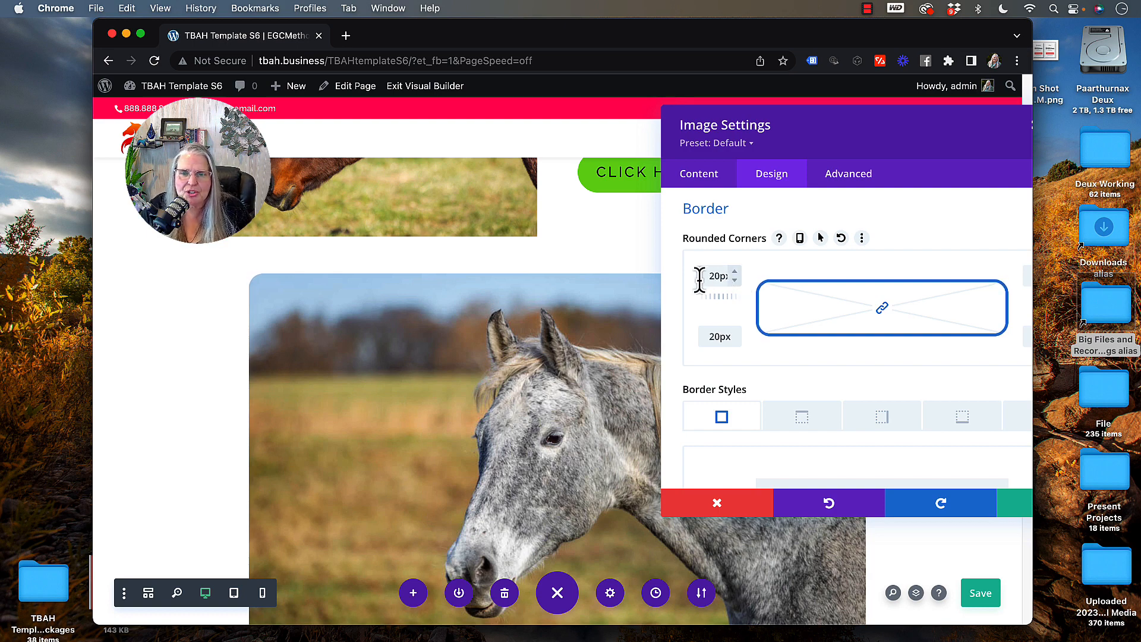
Try rounded corners of 100px and 360px on all four corners of the image
drag(698, 277, 729, 275)
text(100)
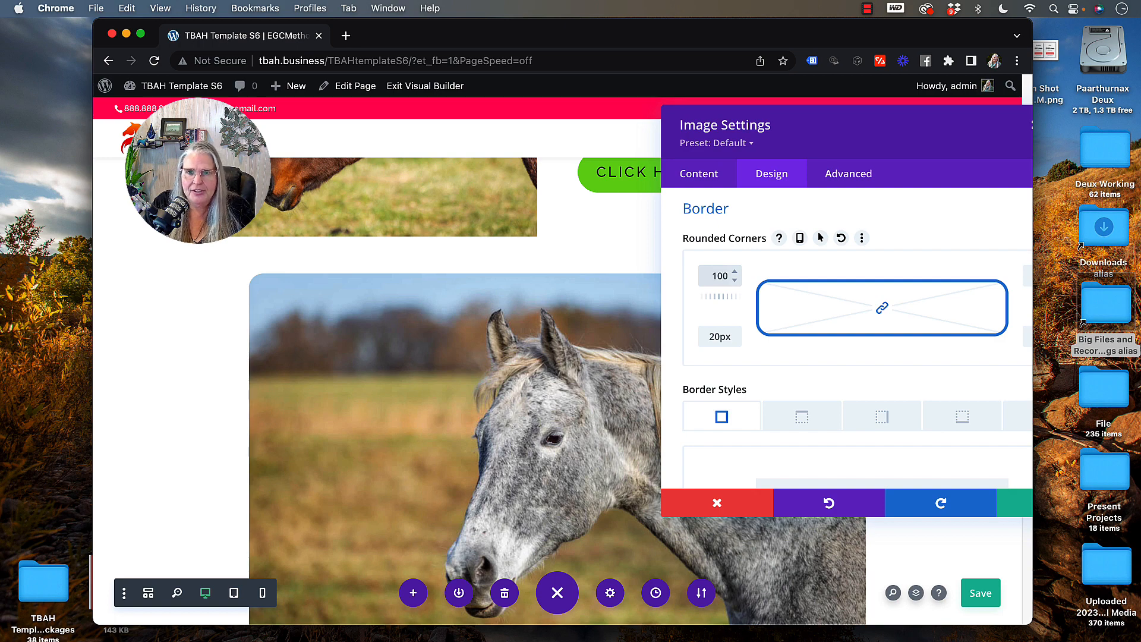
key(Tab)
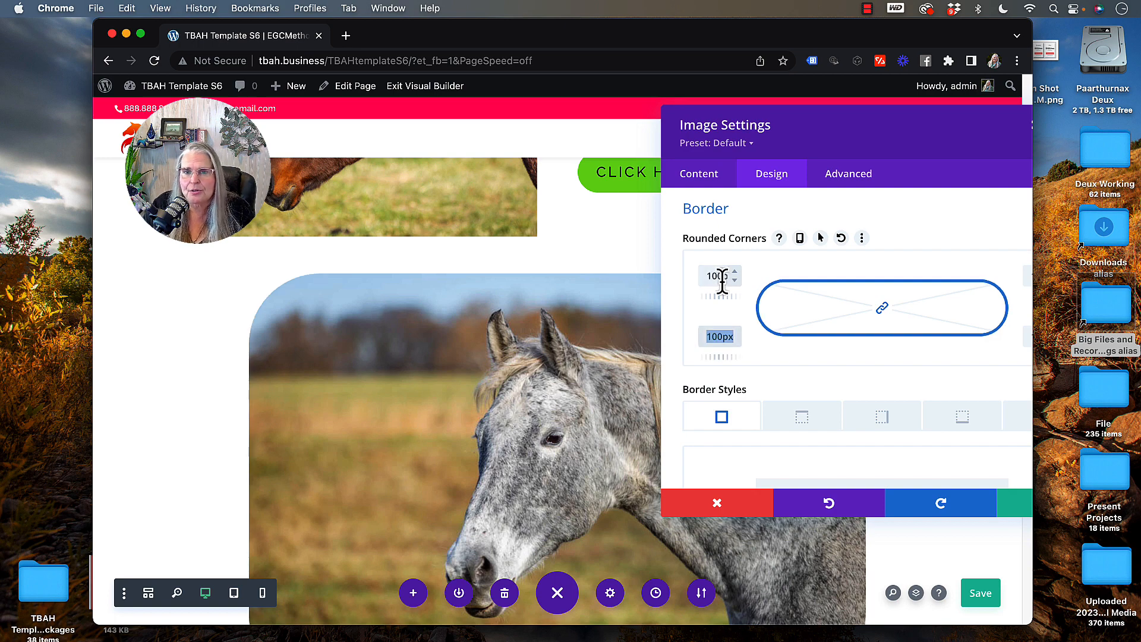
drag(702, 276, 758, 282)
text(360)
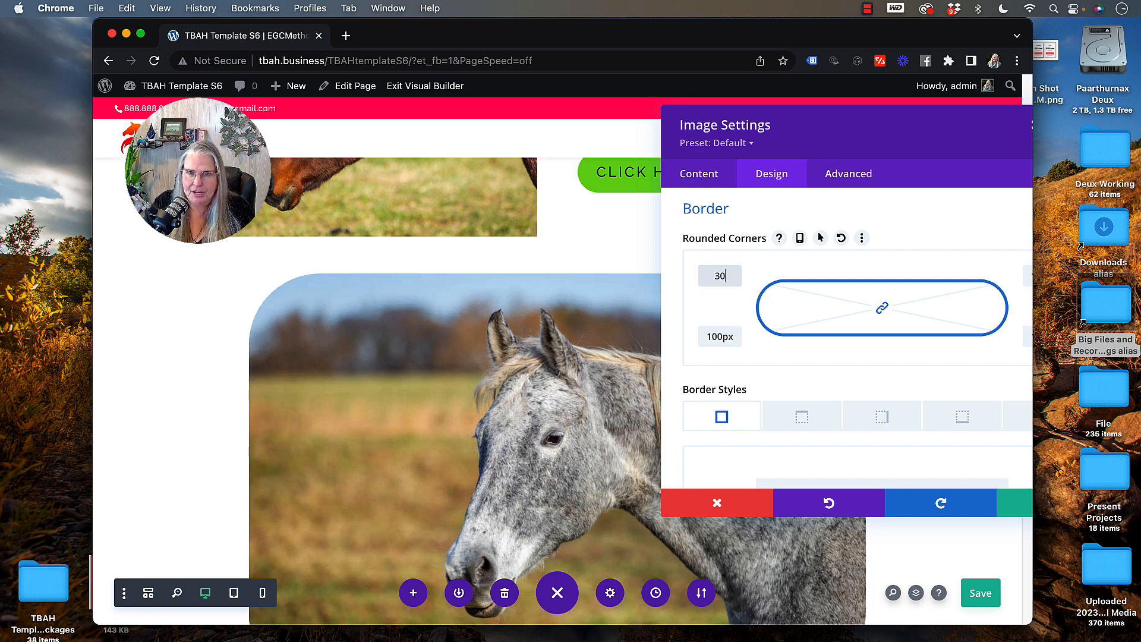
key(Tab)
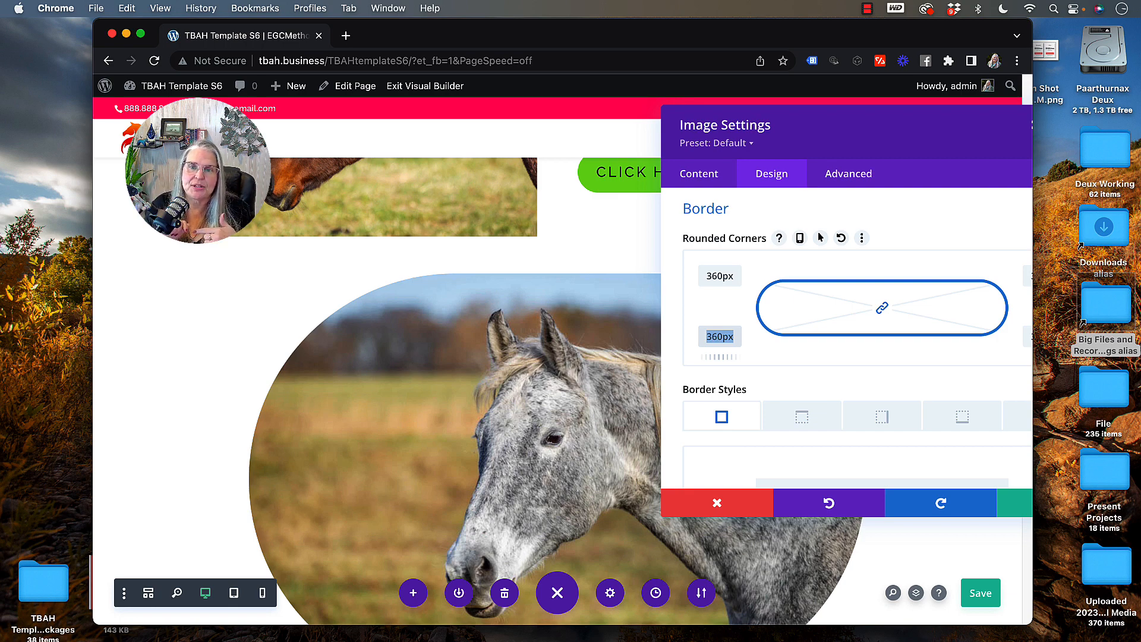
Set the rounded corners on all four corners of the image to 40px
click(716, 276)
text(40)
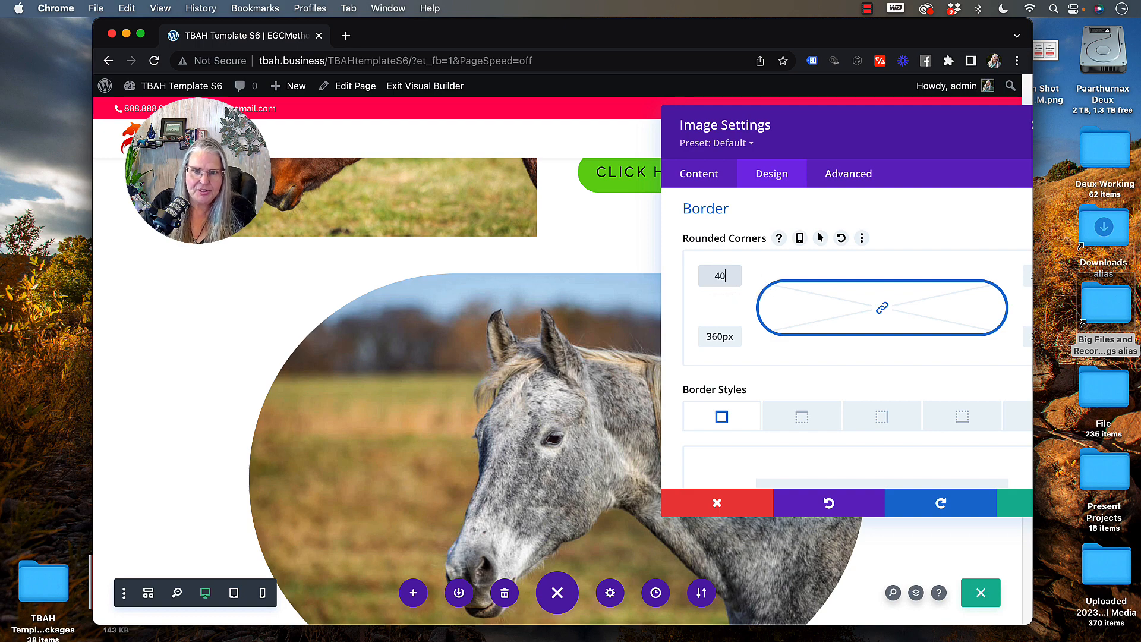
key(Tab)
Give the image a pinkish-red border on all sides and thicken it beyond 1px
scroll(782, 329, down, 5)
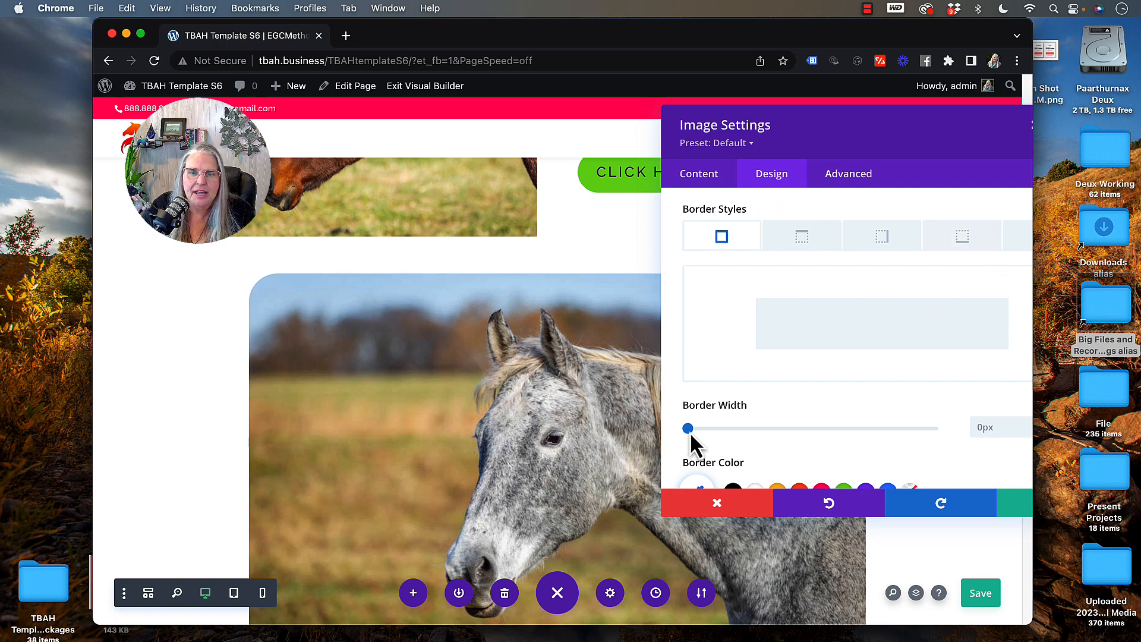
mouse_move(690, 435)
mouse_down()
mouse_move(710, 434)
mouse_move(695, 440)
mouse_up()
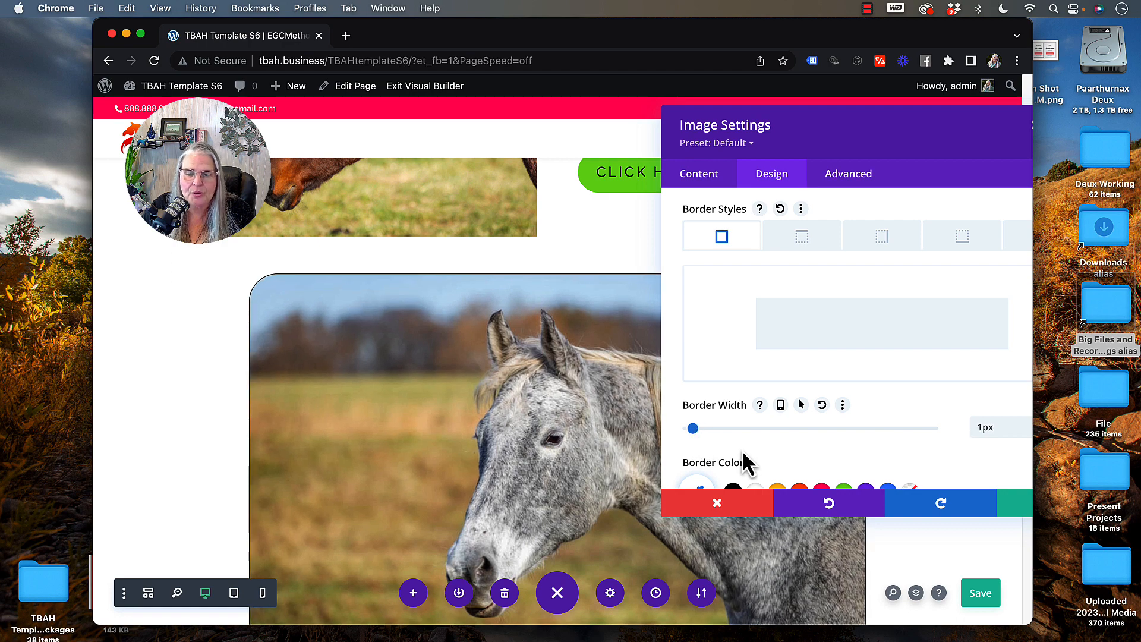
scroll(754, 460, down, 1)
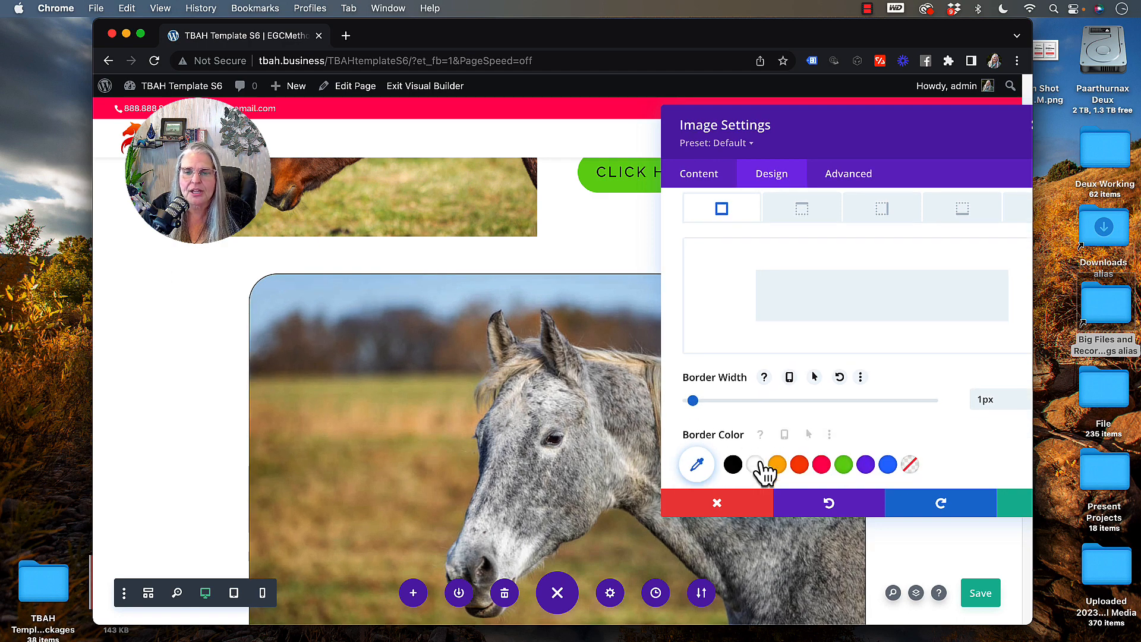
click(822, 465)
mouse_move(693, 398)
mouse_down()
mouse_move(733, 397)
mouse_move(713, 401)
mouse_up()
Select the image's top border on its own and set its width to 19px
click(799, 225)
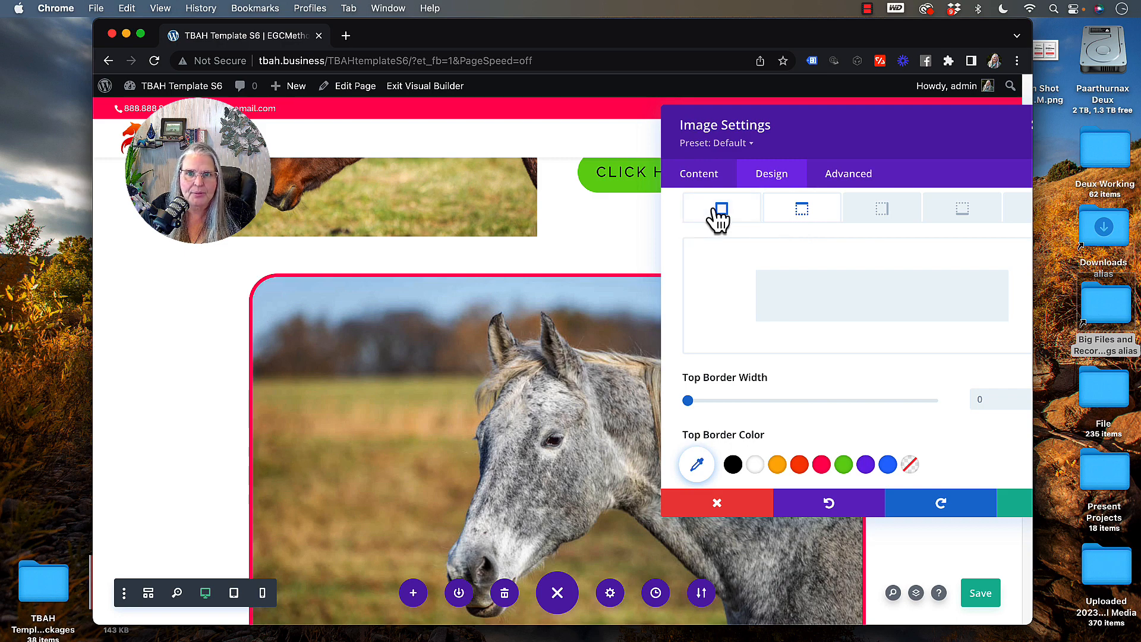
click(719, 215)
click(811, 210)
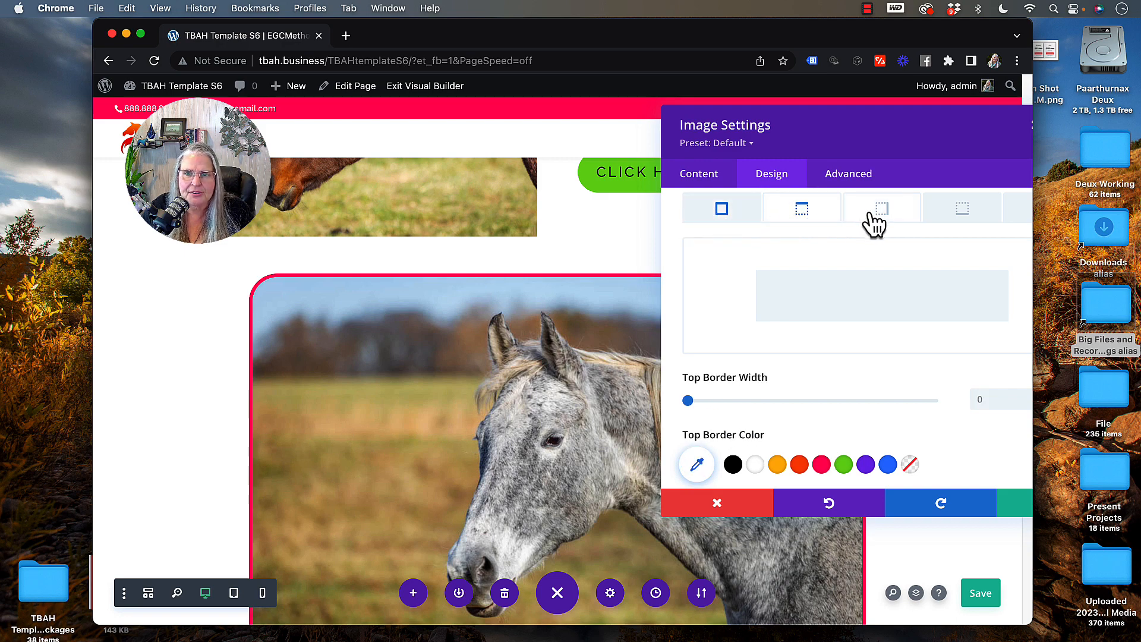
click(874, 223)
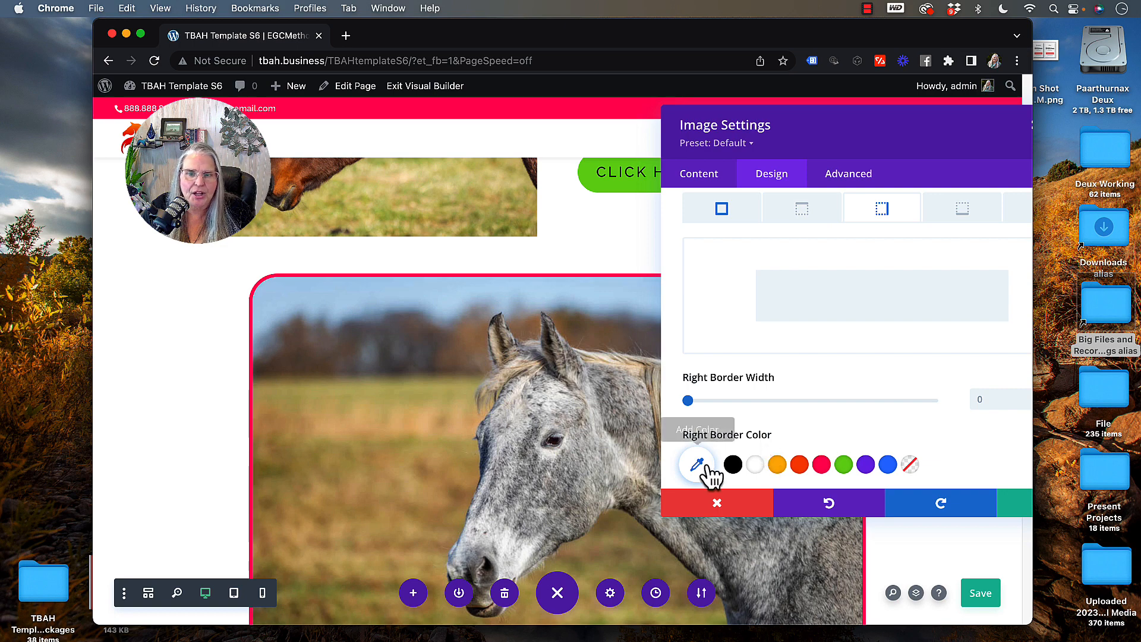
click(810, 223)
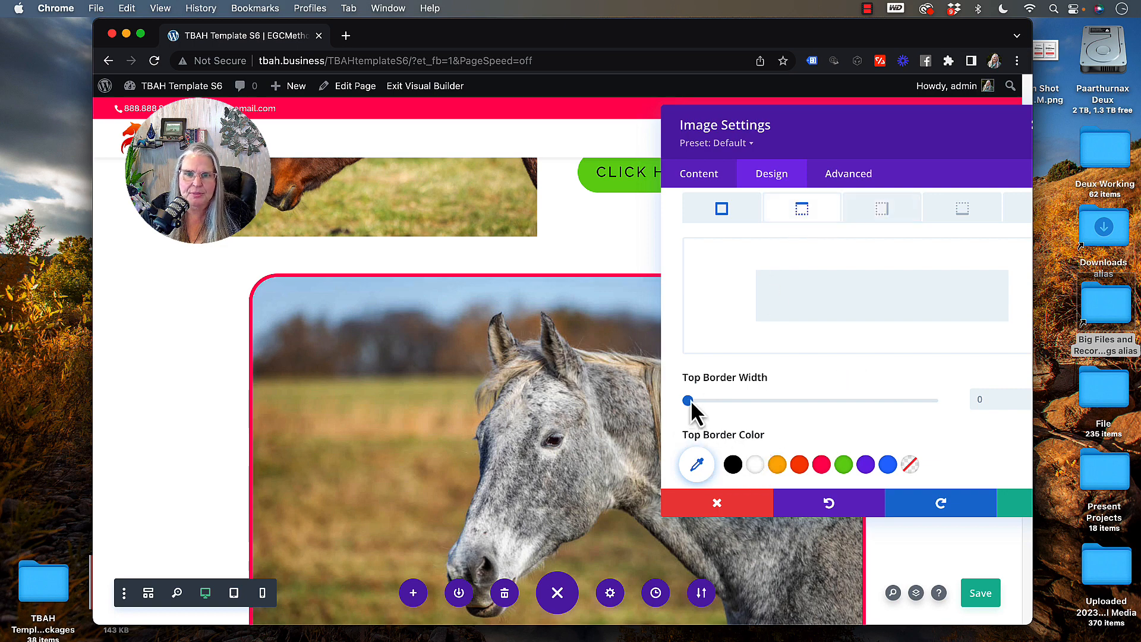
drag(688, 400, 786, 402)
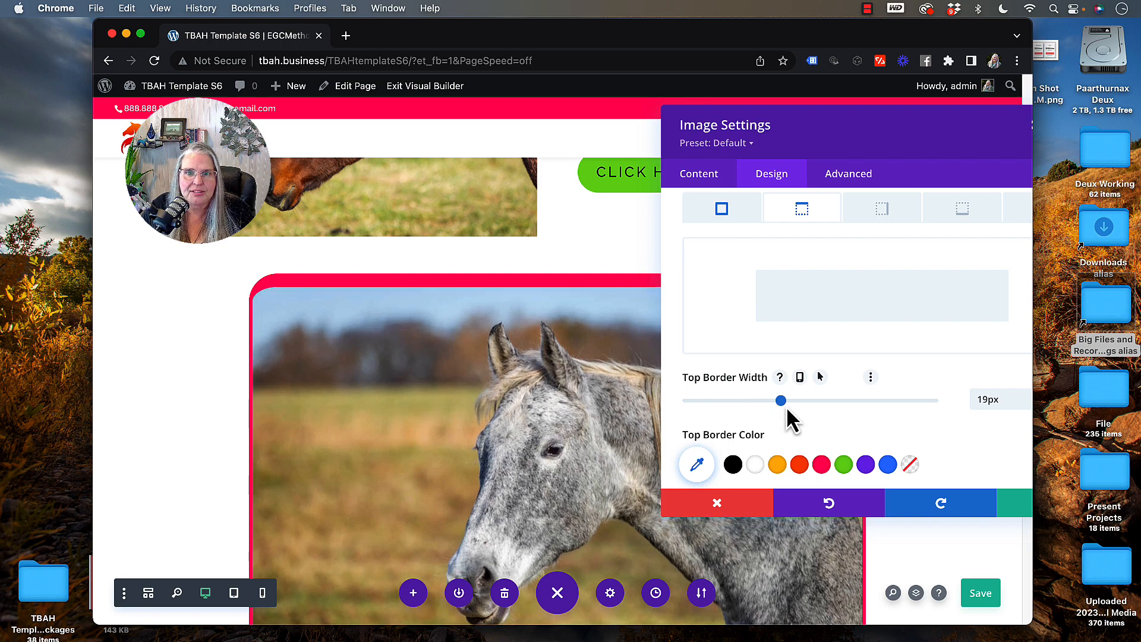
Thicken the image's right border on its own, well beyond the width used on the other sides
click(884, 214)
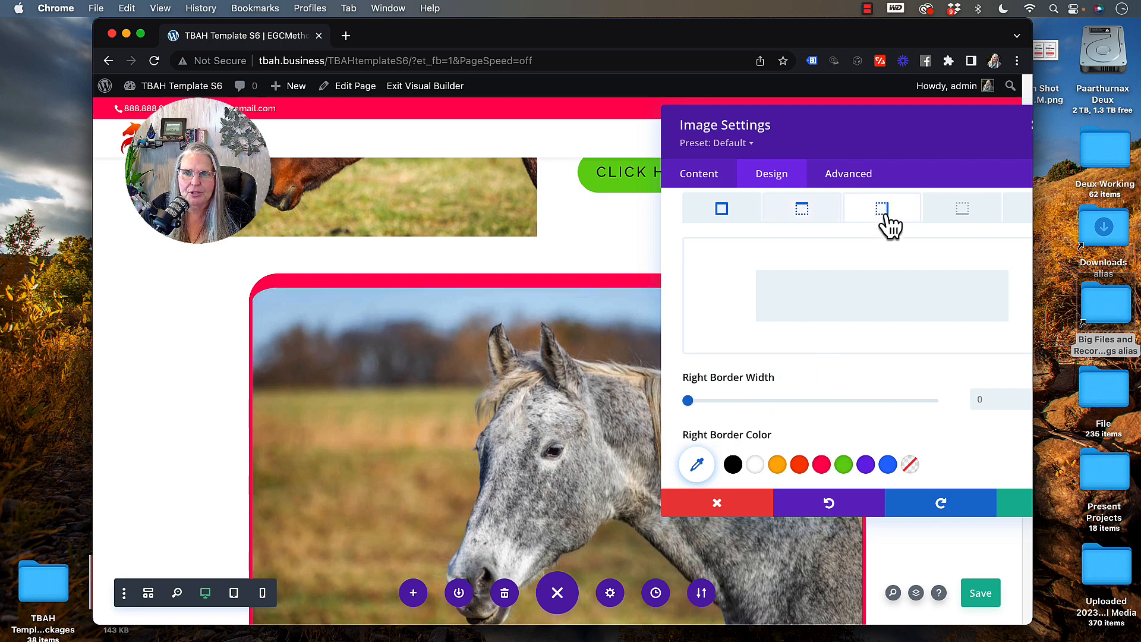
click(693, 400)
drag(732, 403, 806, 404)
Set the border width for all sides to 0px and check how the image looks on the page
click(721, 212)
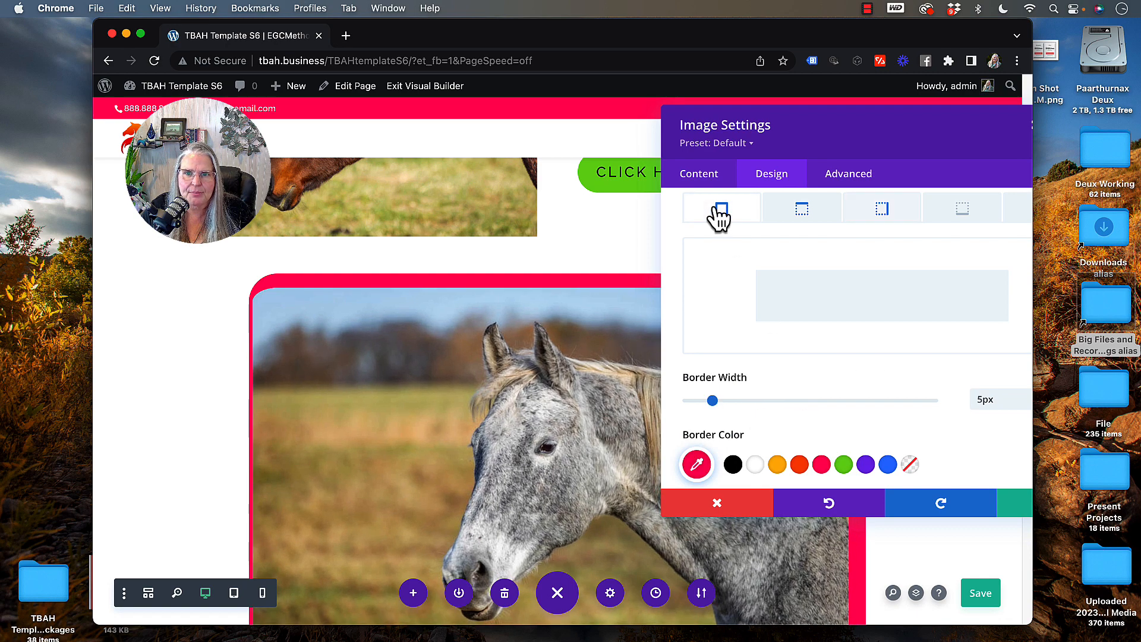
click(682, 400)
scroll(497, 416, down, 3)
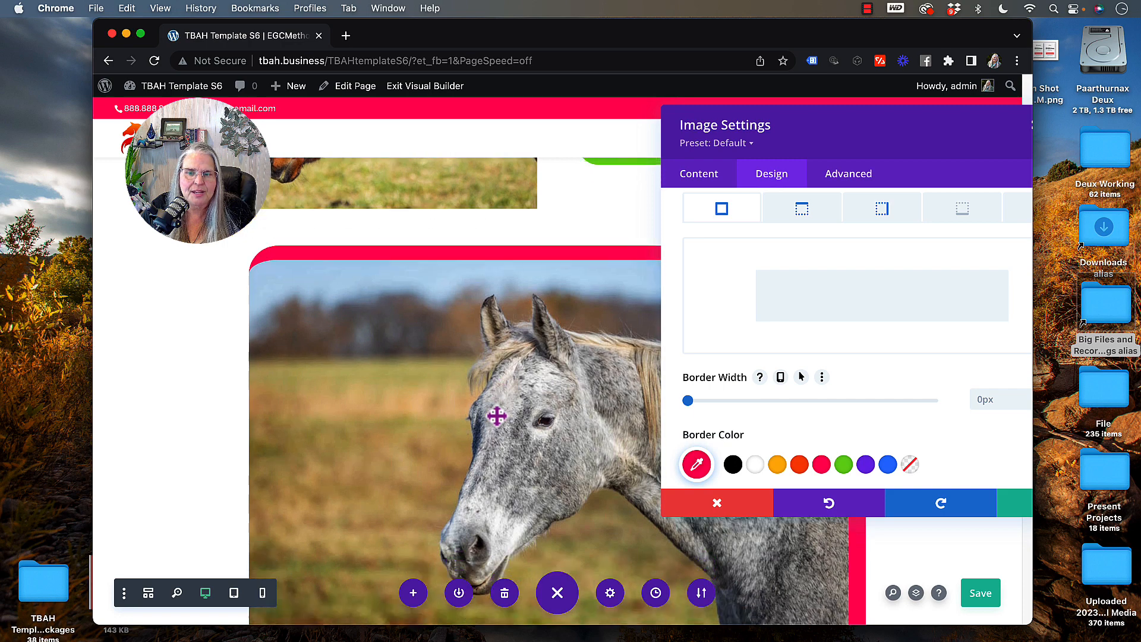
scroll(496, 416, up, 1)
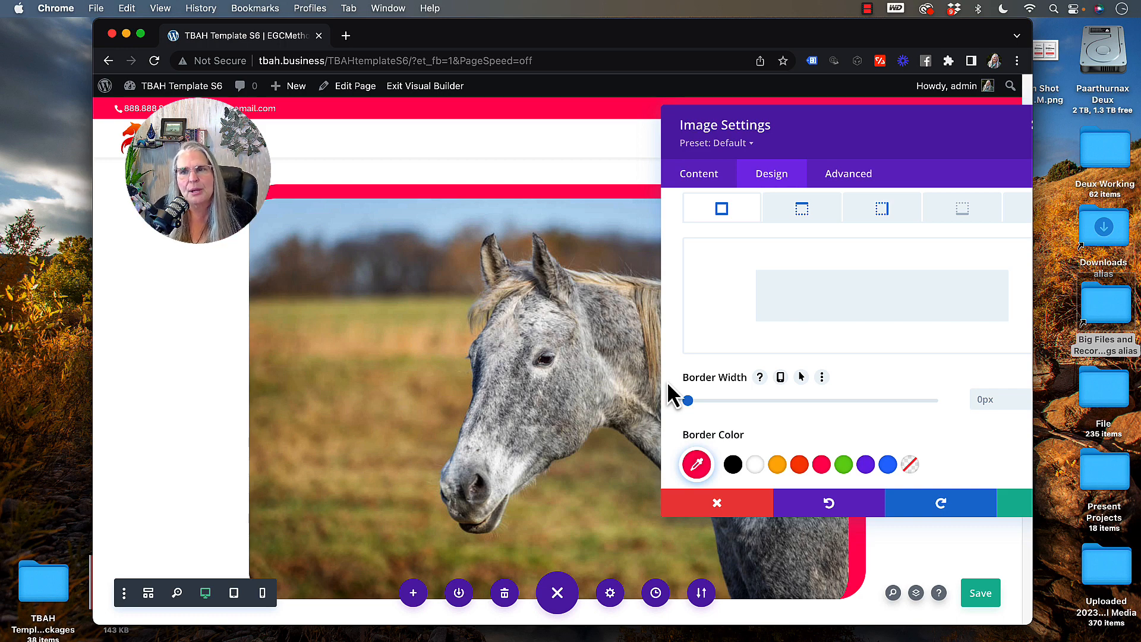
Move the image settings dialog fully into view, look through the module's additional options, and reposition the dialog beside the picture
drag(848, 115, 718, 123)
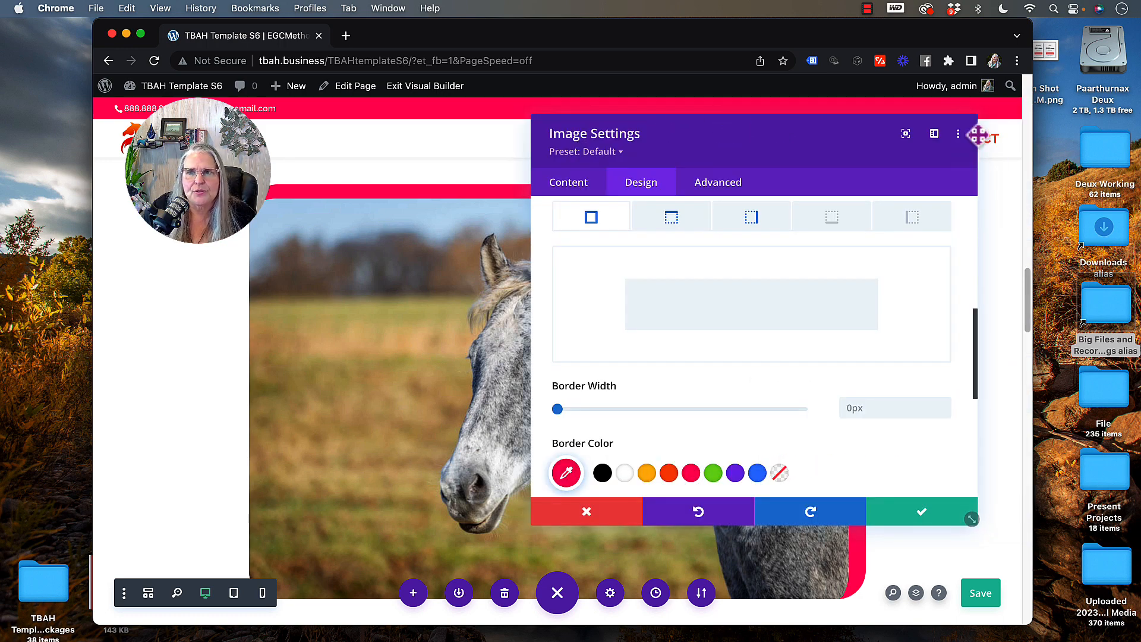
click(958, 134)
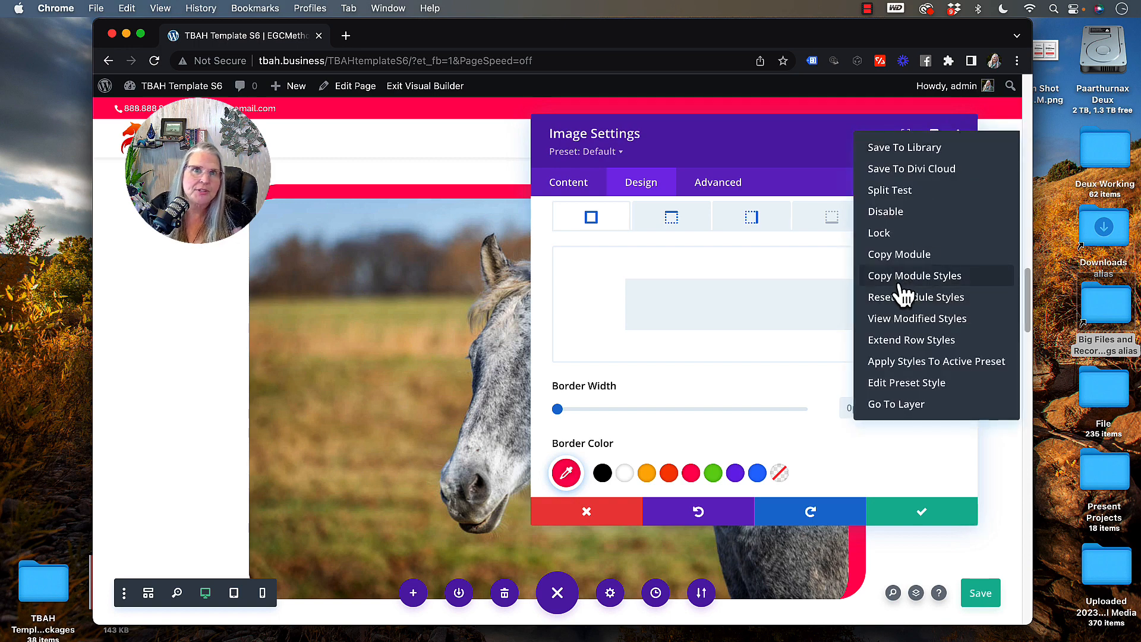
click(680, 140)
drag(679, 141, 741, 131)
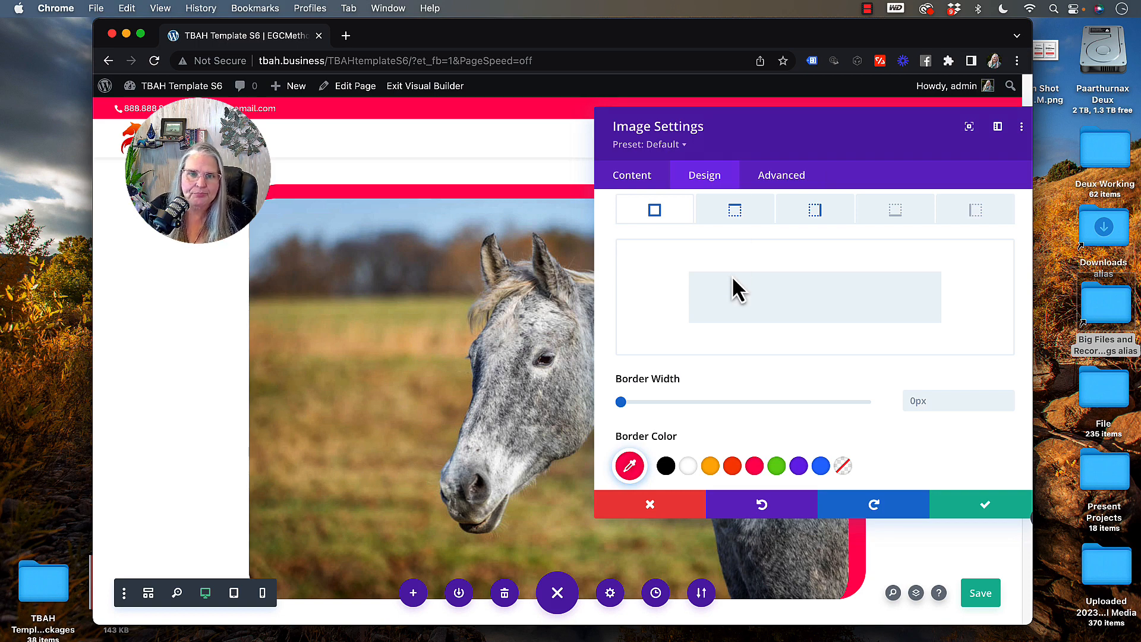
Try the hard-edged box shadow preset with 10px horizontal and vertical offsets on the image, and return to no shadow
scroll(731, 303, down, 8)
click(674, 358)
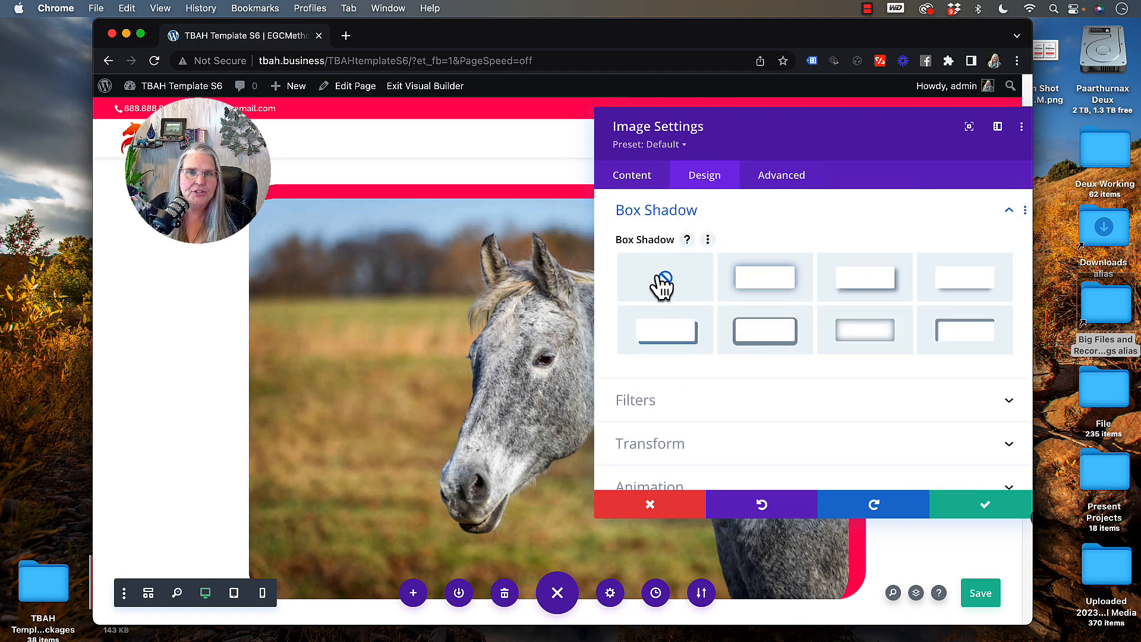
click(669, 336)
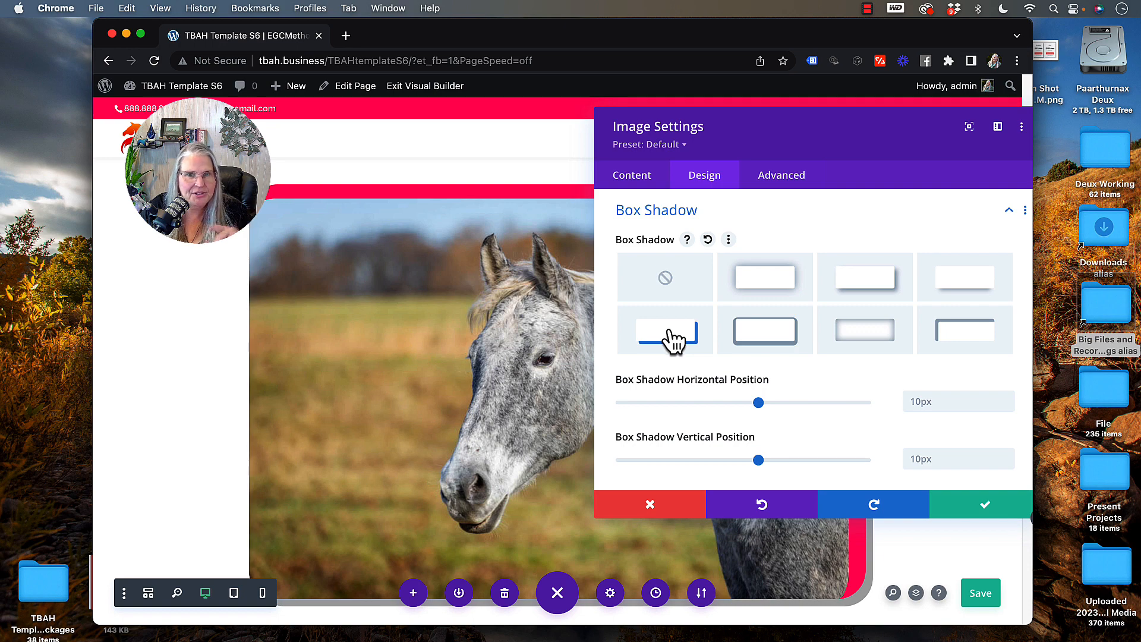
click(663, 291)
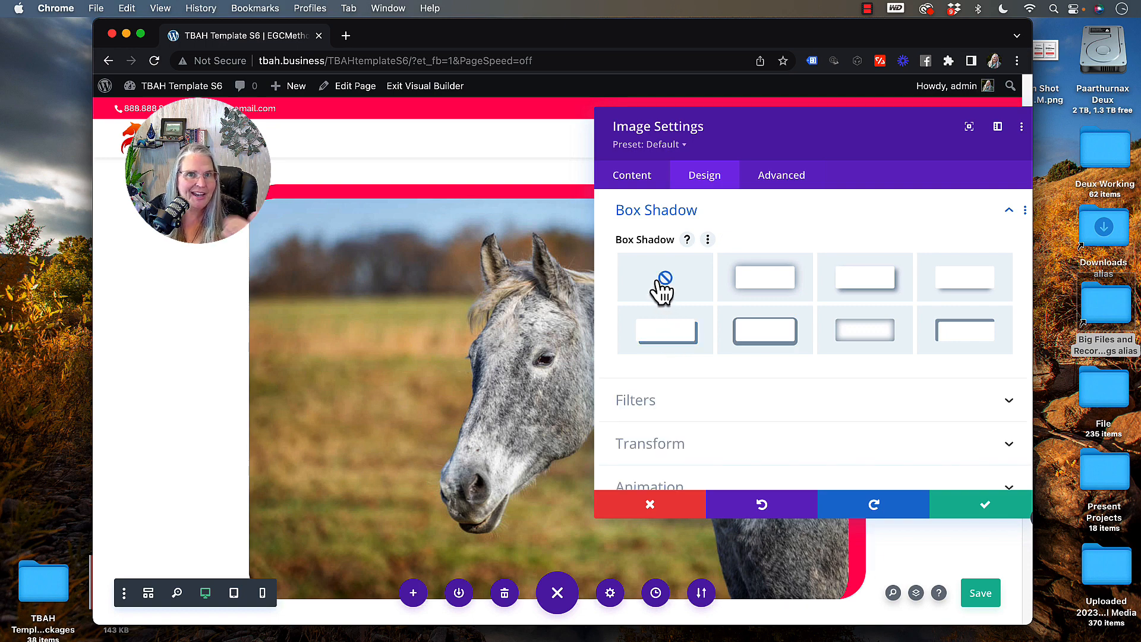
Try the inner box shadow and the soft outer box shadow on the image, returning to no shadow after each
click(867, 336)
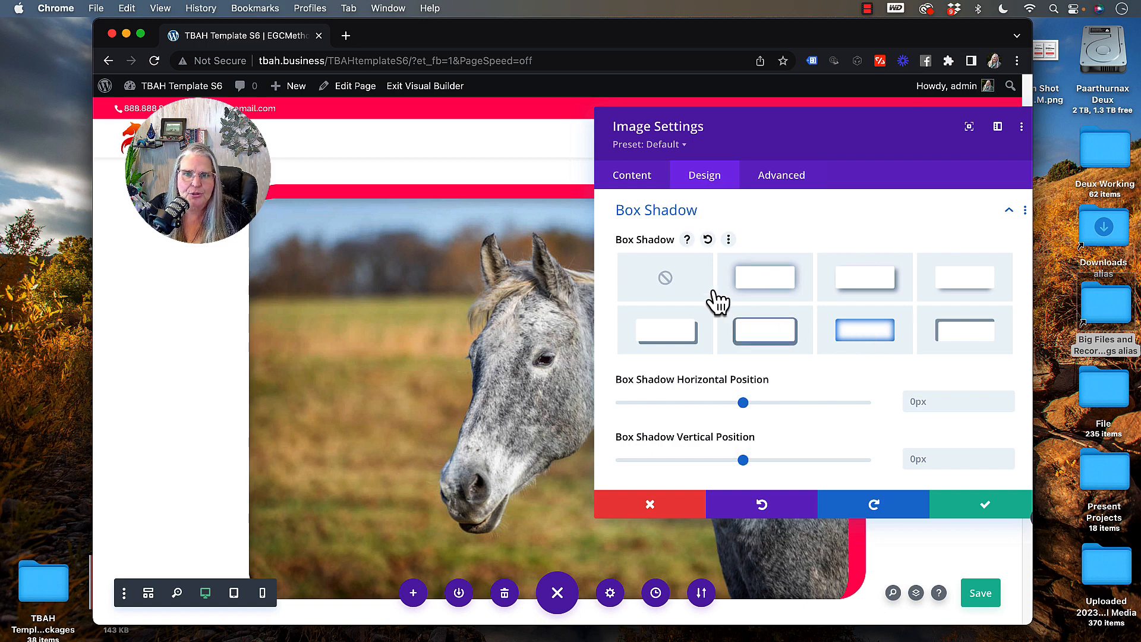
click(669, 293)
click(772, 293)
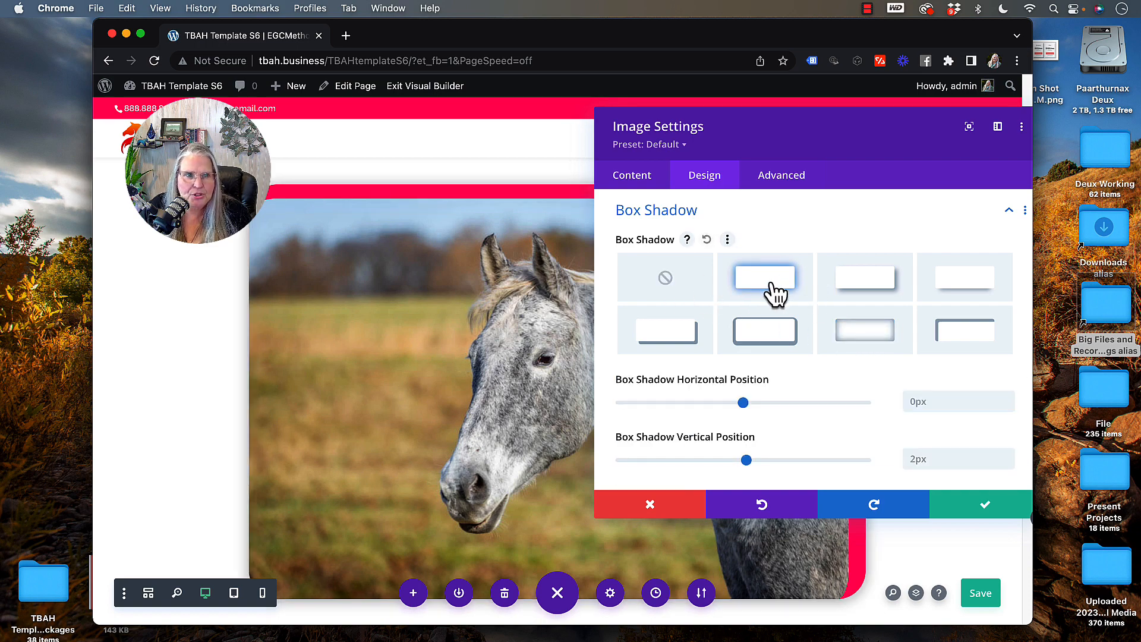
click(673, 290)
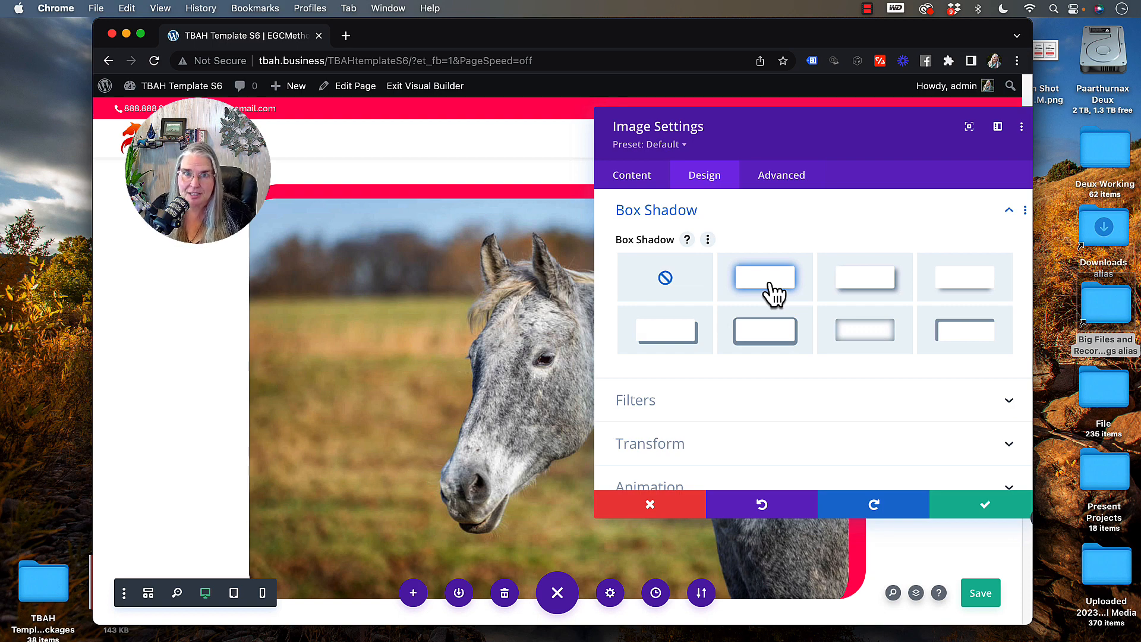
Open the image's filters and try shifting the hue up to 349deg before returning it to 0deg
scroll(742, 344, down, 1)
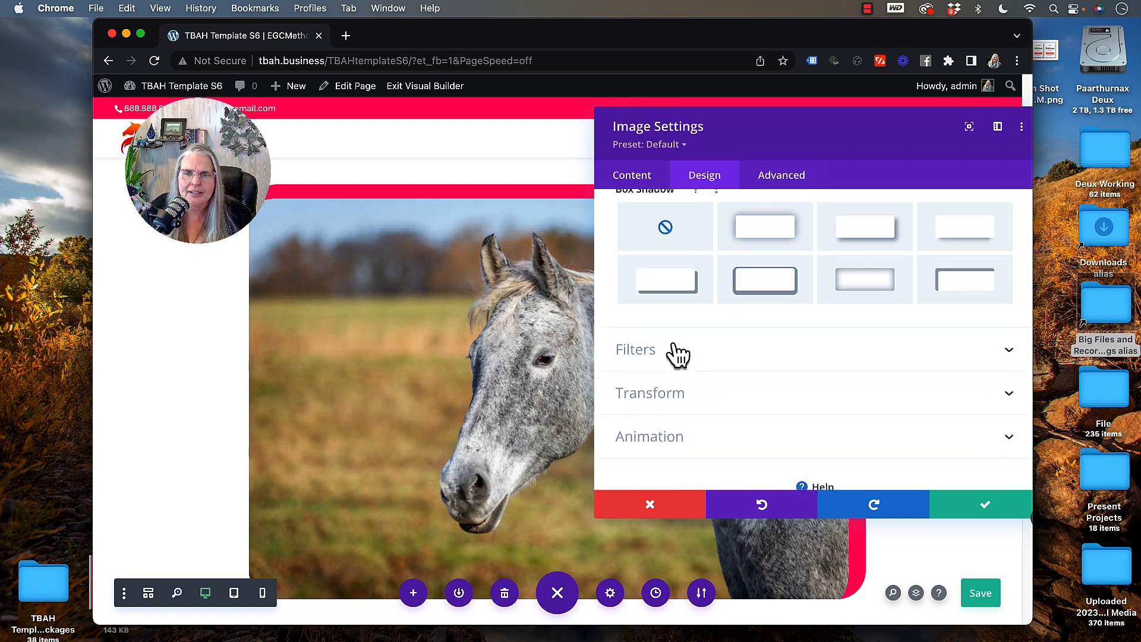
click(675, 350)
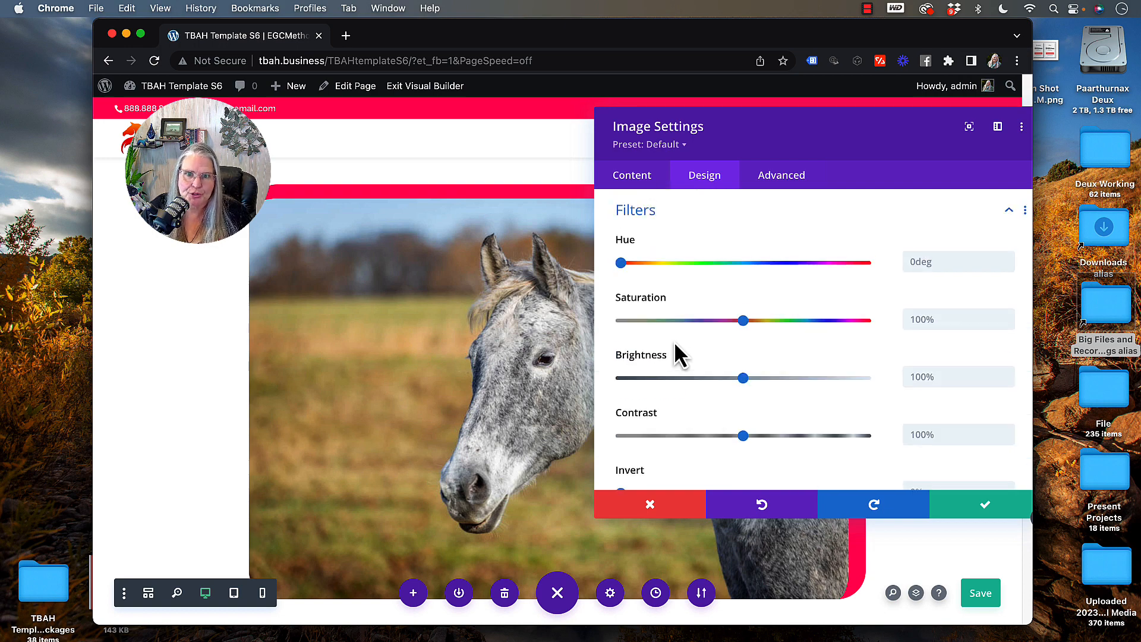
click(622, 262)
drag(661, 260, 858, 261)
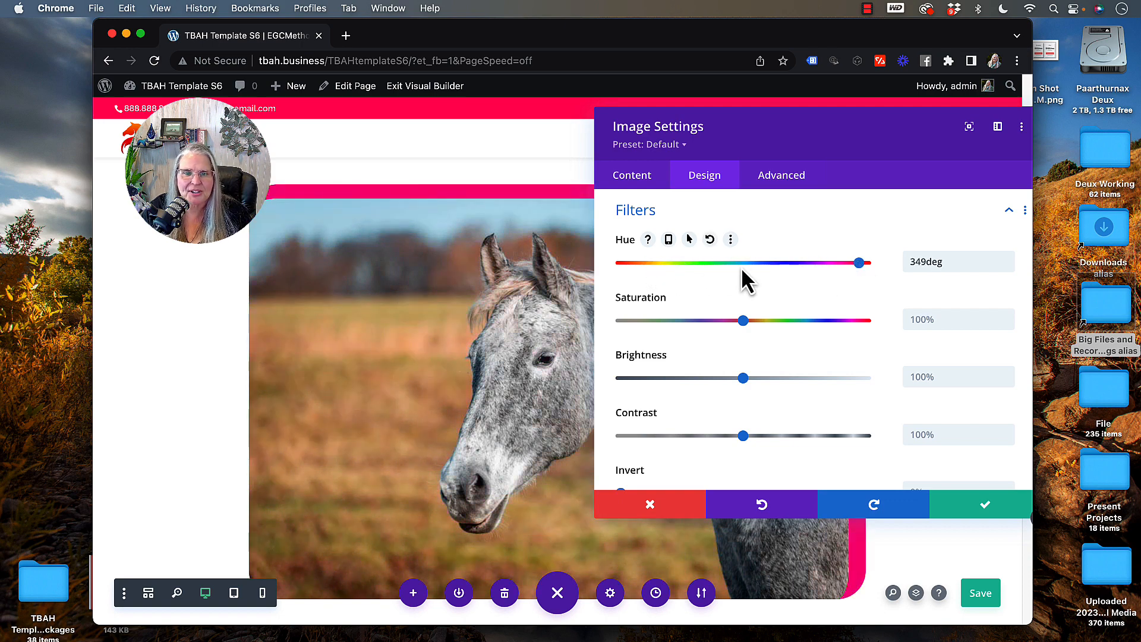
drag(664, 268, 604, 265)
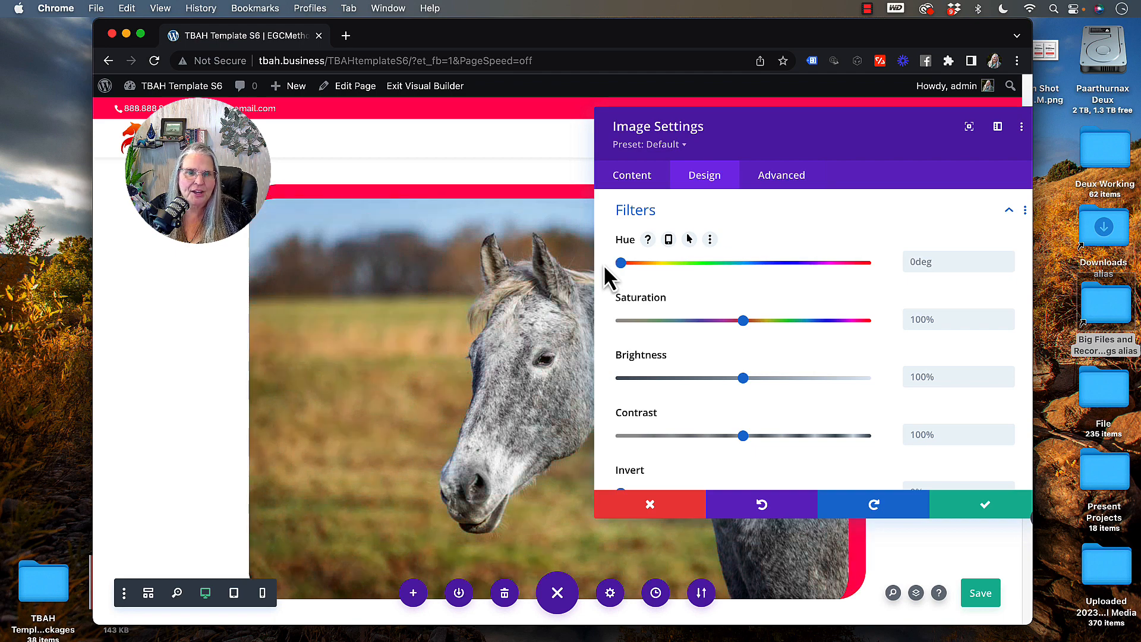
Try image saturation at 157% and 80%, and restore it to 100%
drag(750, 320, 818, 315)
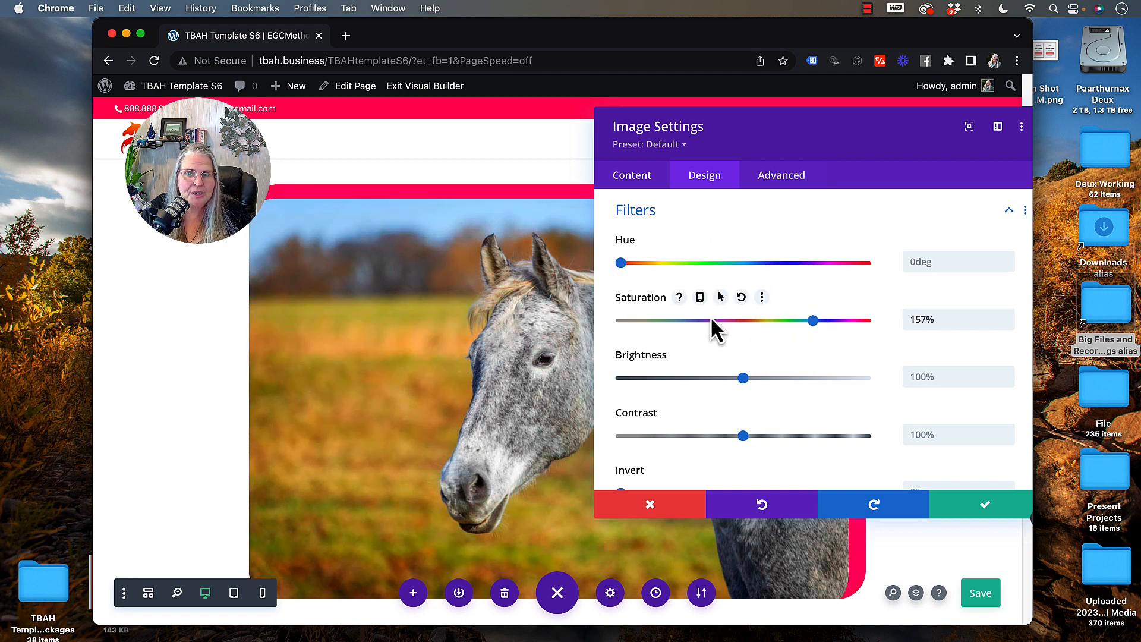
mouse_move(710, 316)
mouse_down()
mouse_move(612, 319)
mouse_move(719, 320)
mouse_up()
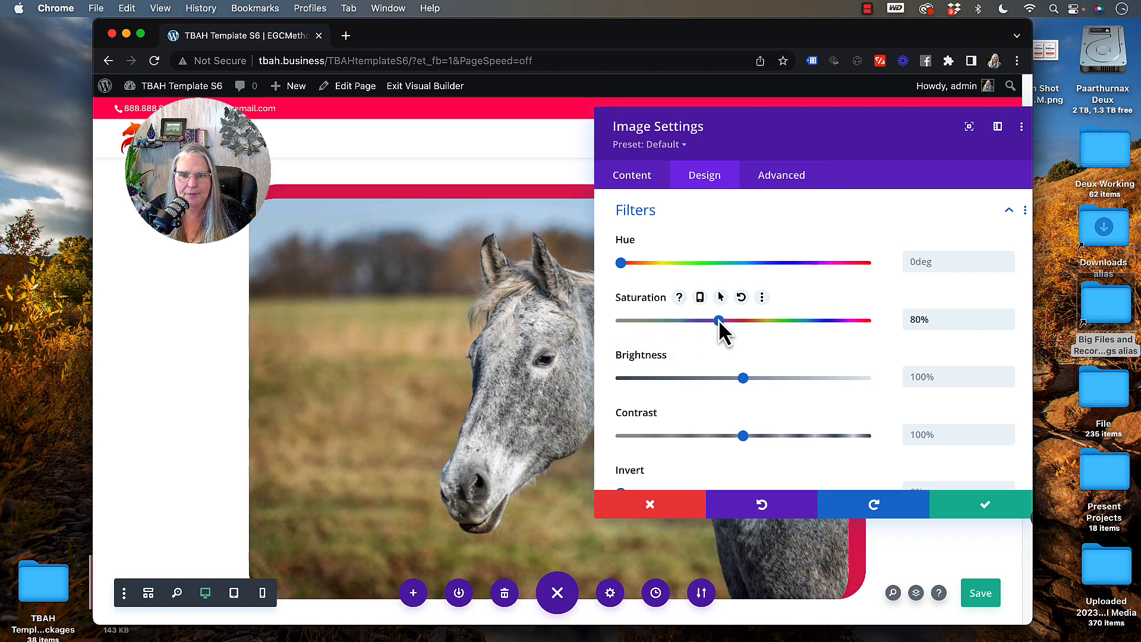
drag(947, 319, 875, 318)
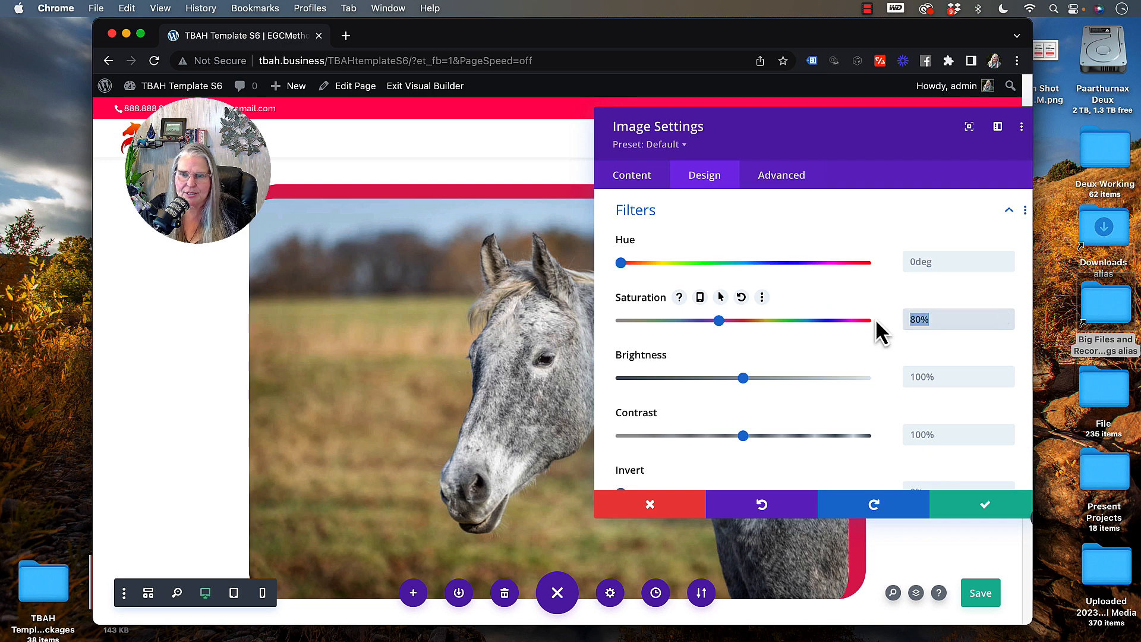
text(100)
key(Return)
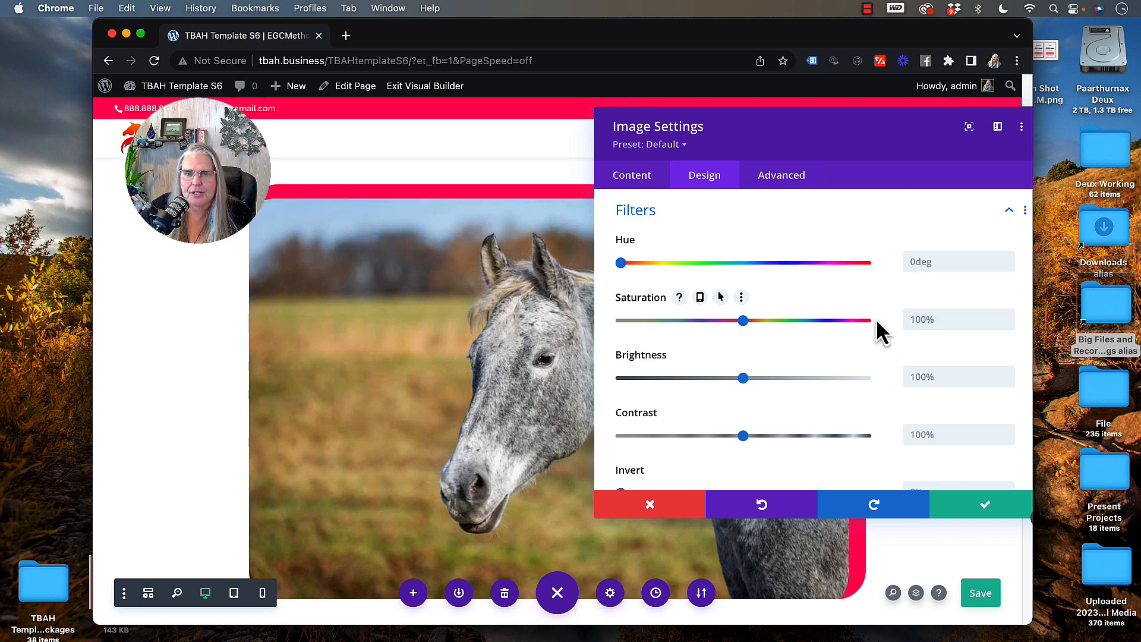
Try the Invert and Sepia filters on the image and return both to 0%
scroll(728, 434, down, 2)
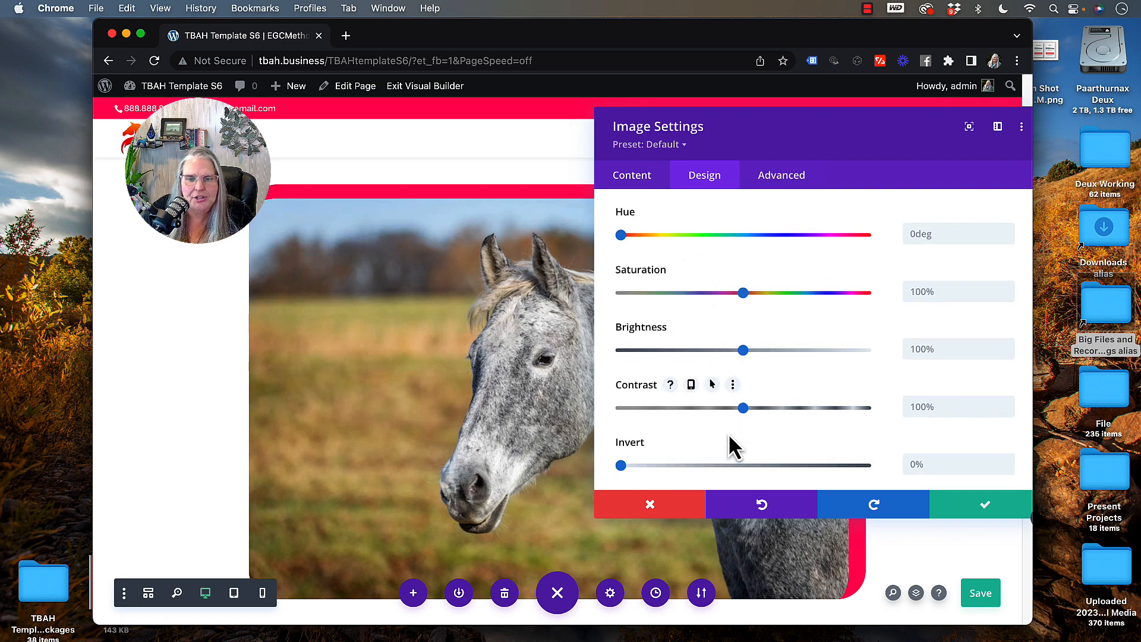
scroll(727, 433, down, 2)
drag(622, 400, 771, 398)
drag(786, 400, 597, 404)
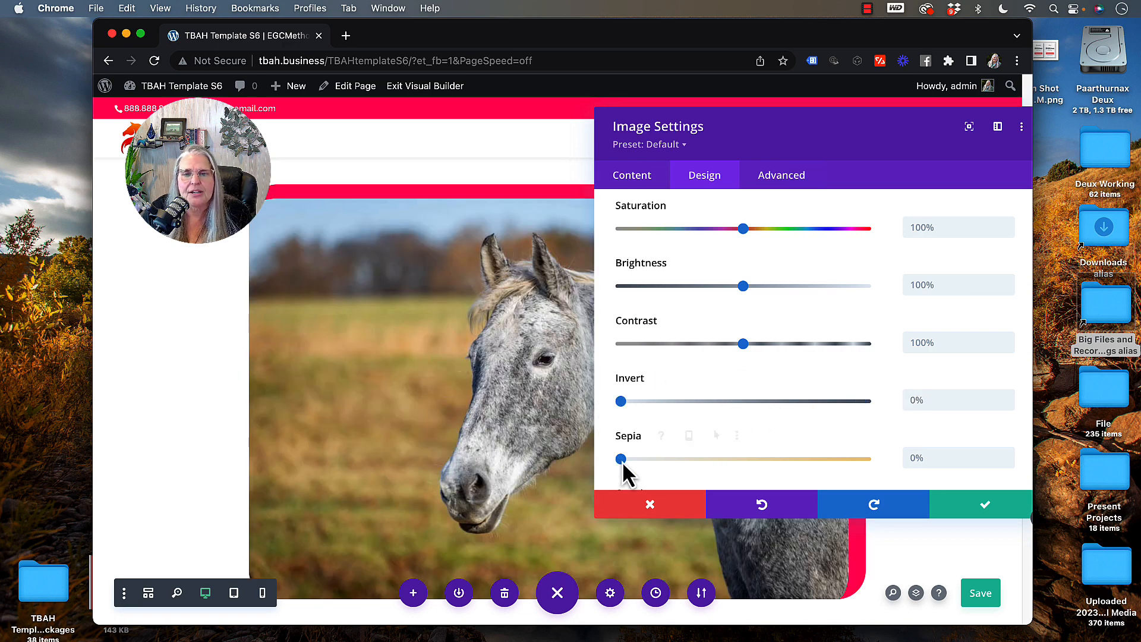
mouse_move(622, 461)
mouse_down()
mouse_move(789, 462)
mouse_move(753, 470)
mouse_move(602, 455)
mouse_up()
Try lowering the image's opacity to 41% and restore it to 100%
scroll(714, 415, down, 3)
scroll(714, 414, down, 1)
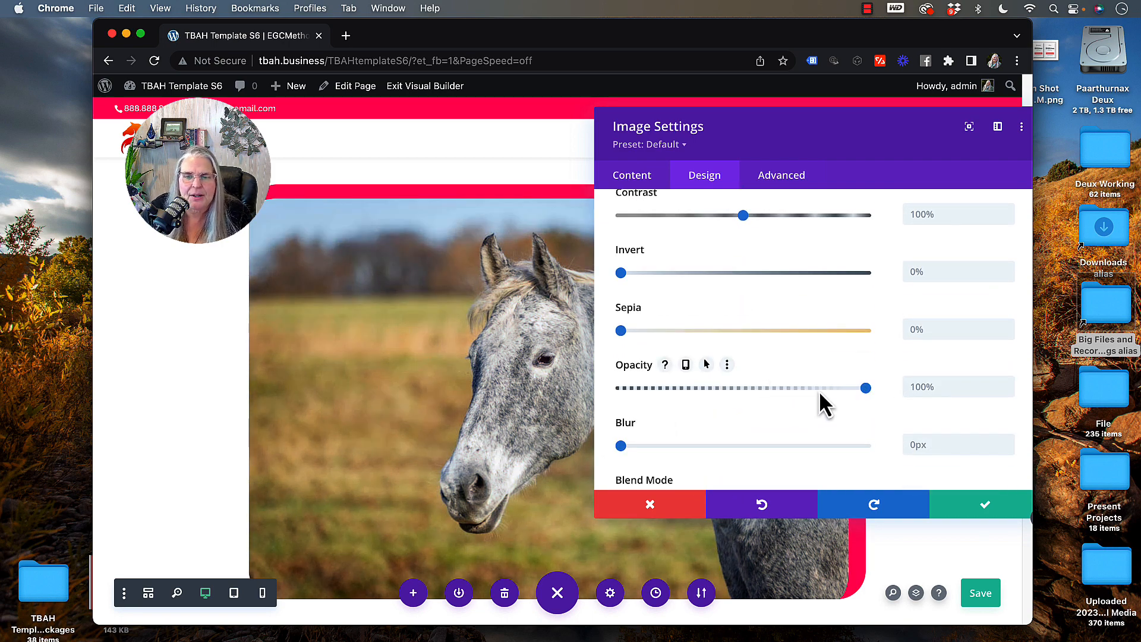
drag(865, 386, 719, 396)
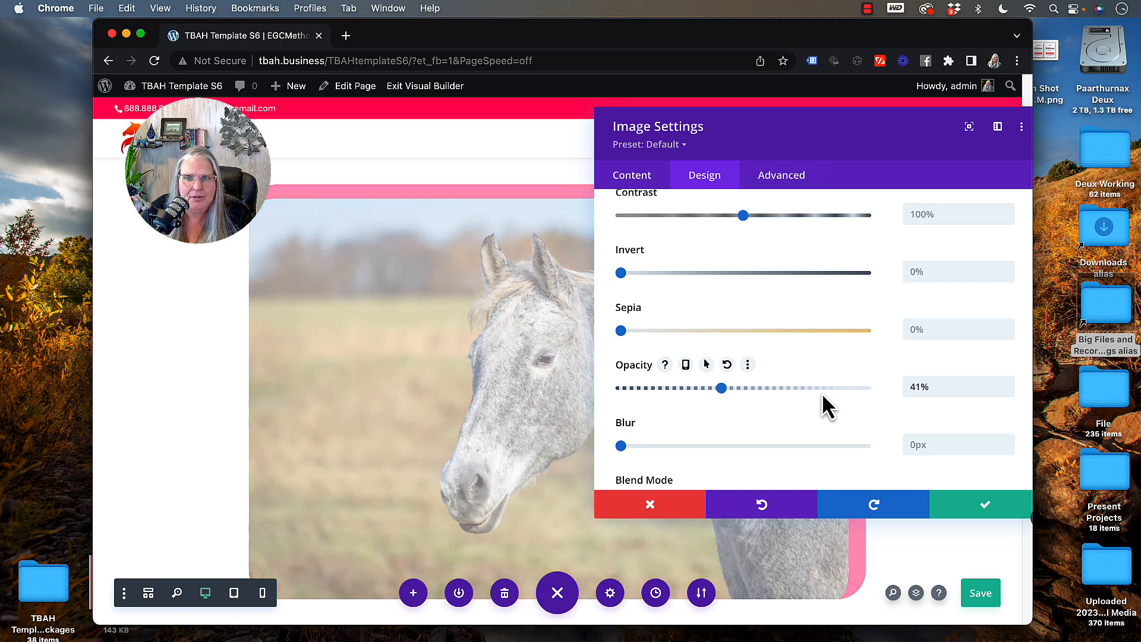
drag(822, 393, 883, 394)
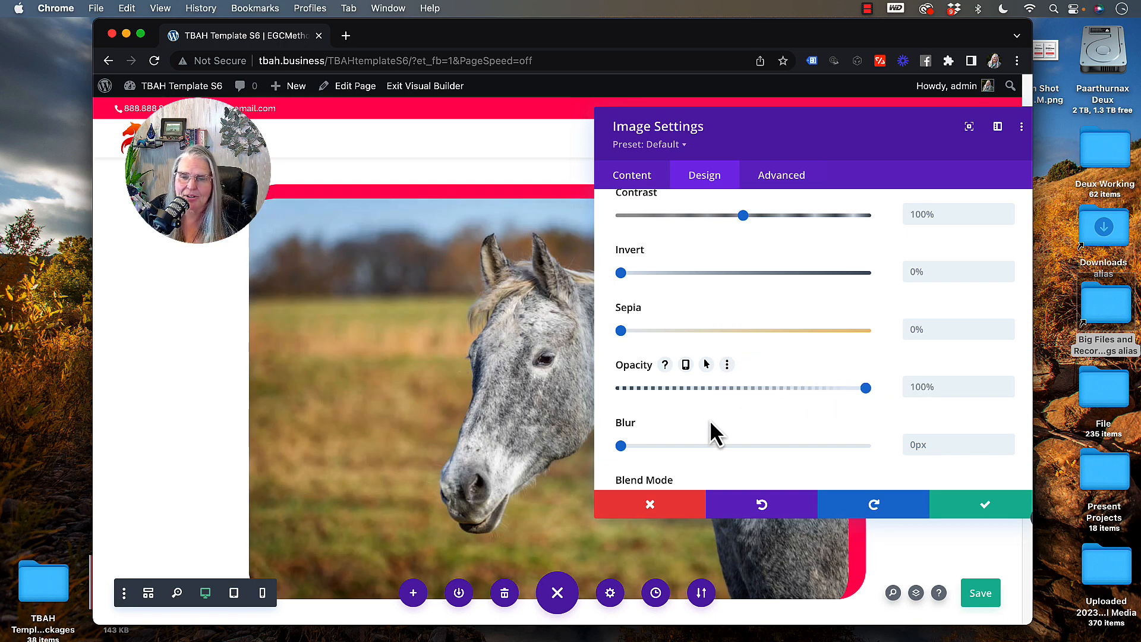
Try blurring the image by 16px and 30px, and return the blur to 0px
scroll(709, 419, down, 3)
drag(621, 375, 700, 374)
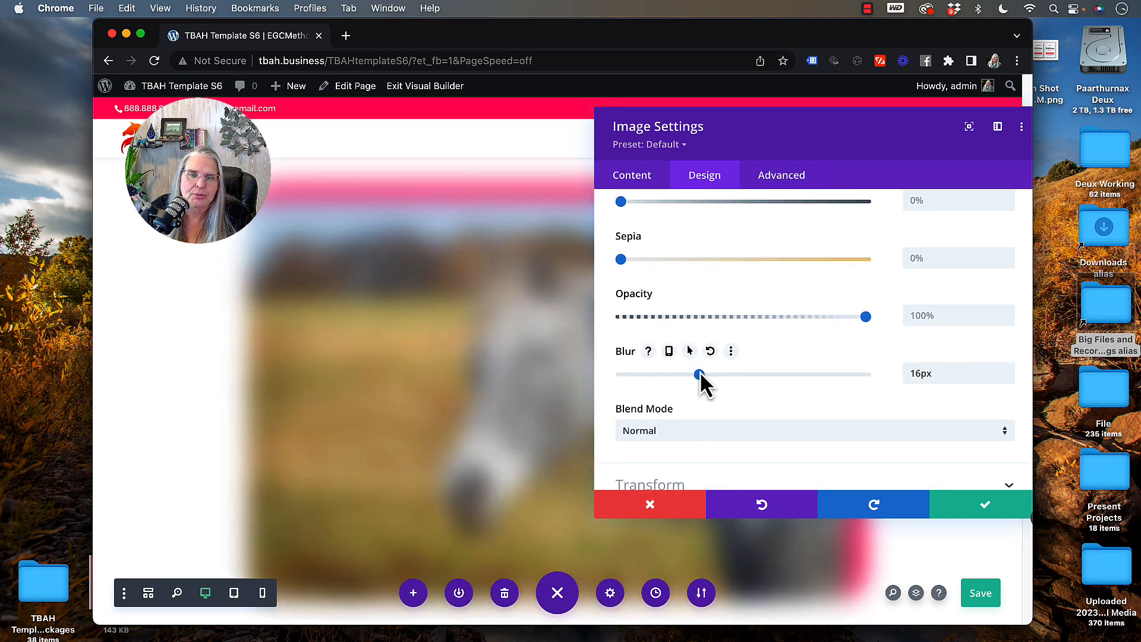
click(766, 375)
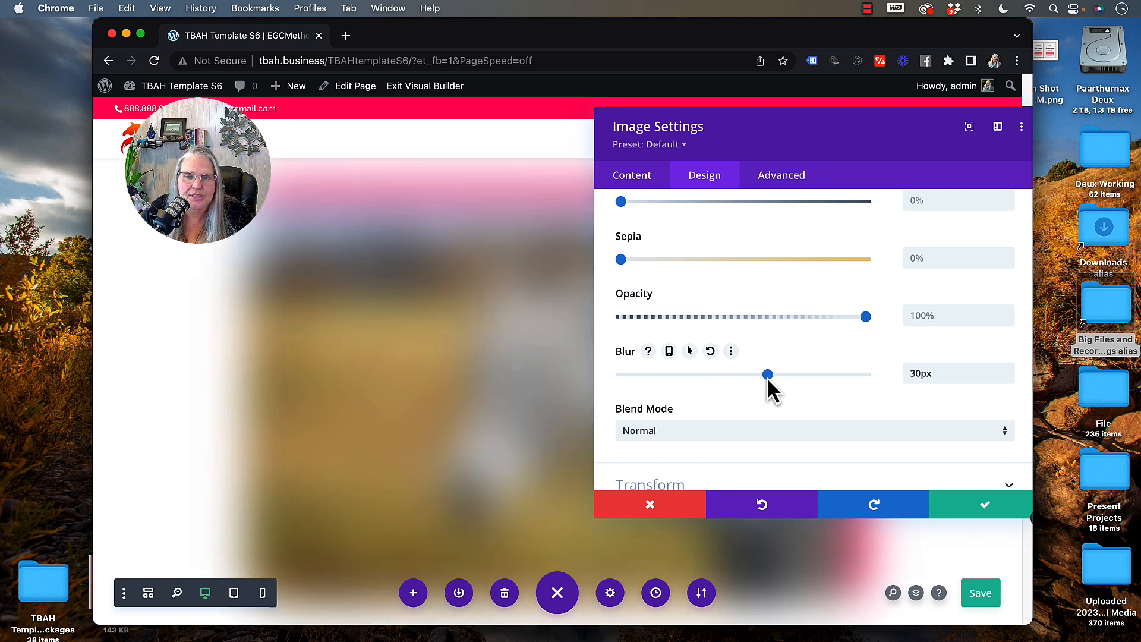
drag(767, 376, 600, 380)
Try the Color Dodge, Soft Light and Saturation blend modes on the image, and set the blend mode to Color Dodge
scroll(658, 394, down, 2)
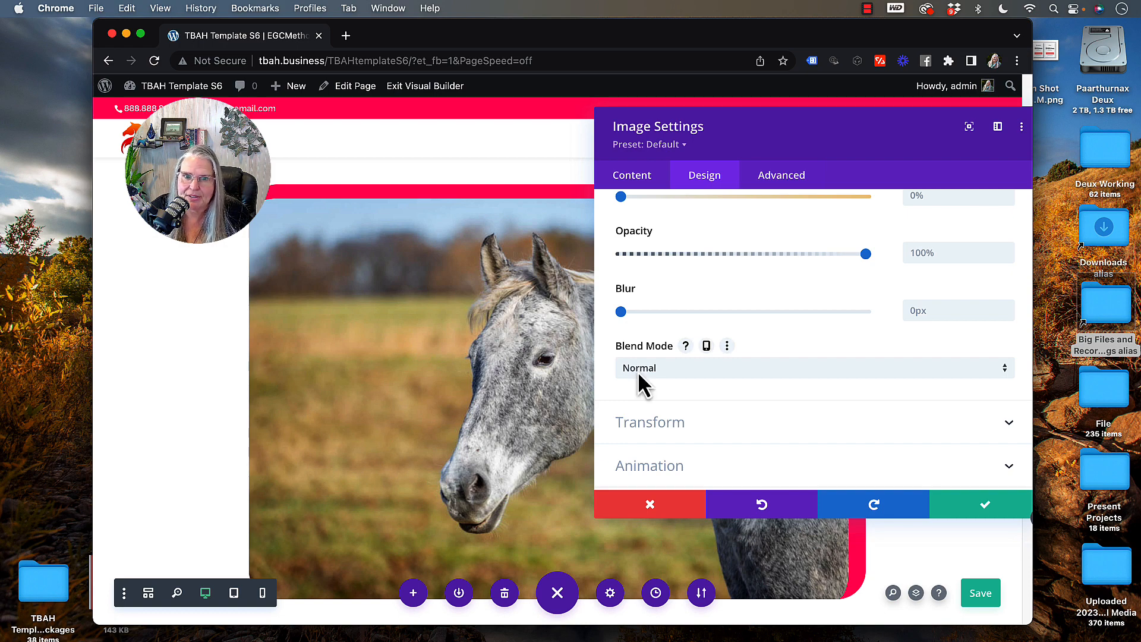
click(640, 380)
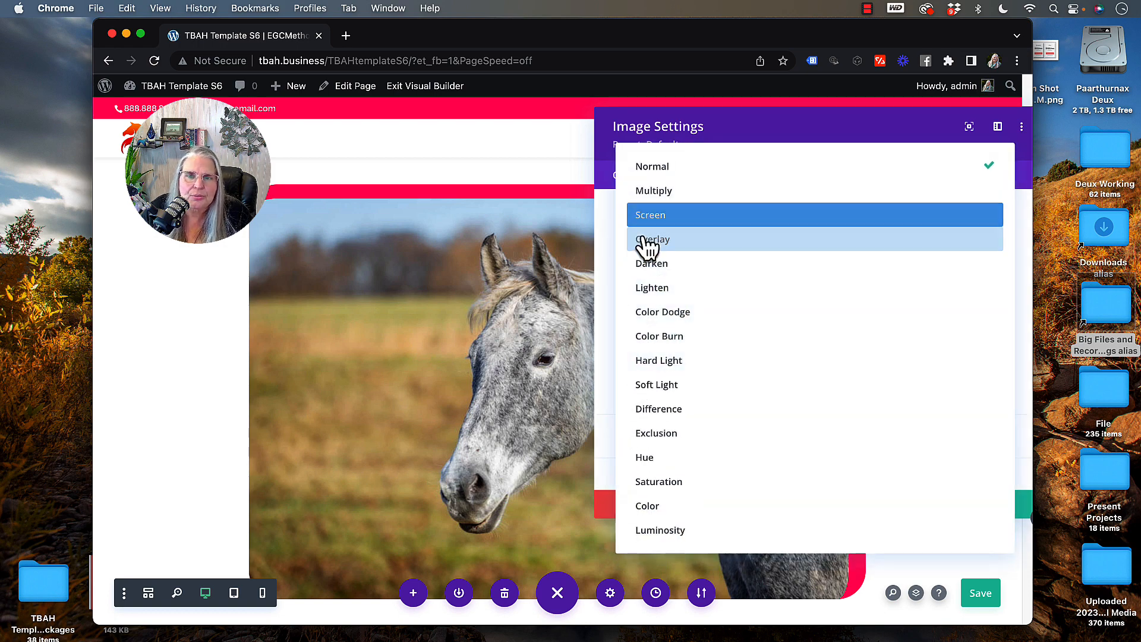
click(652, 314)
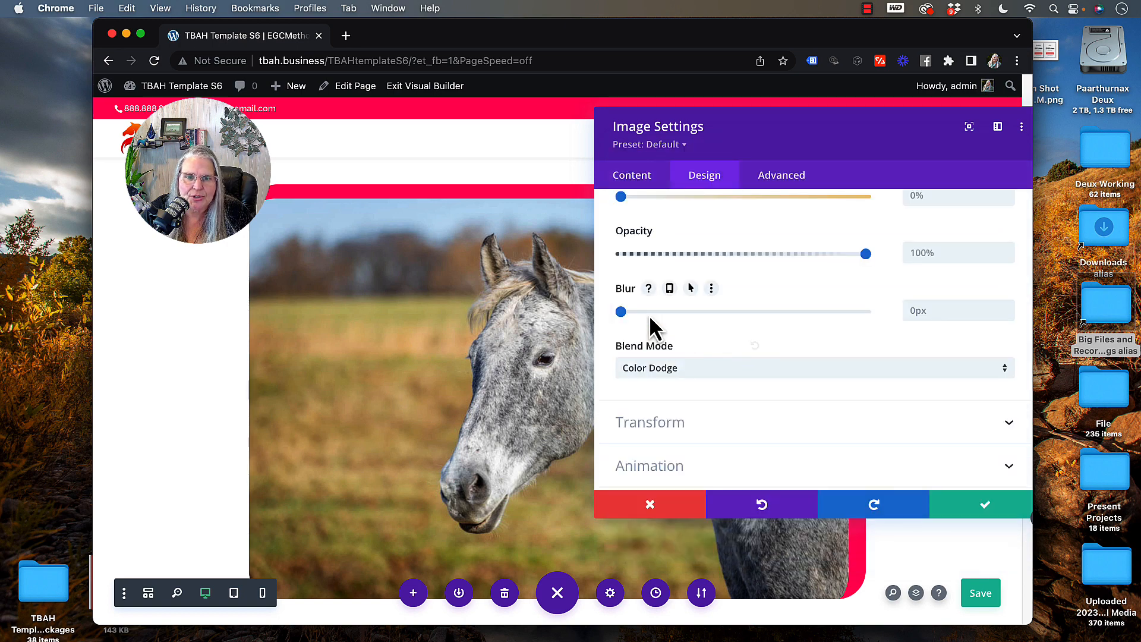
click(666, 373)
click(662, 383)
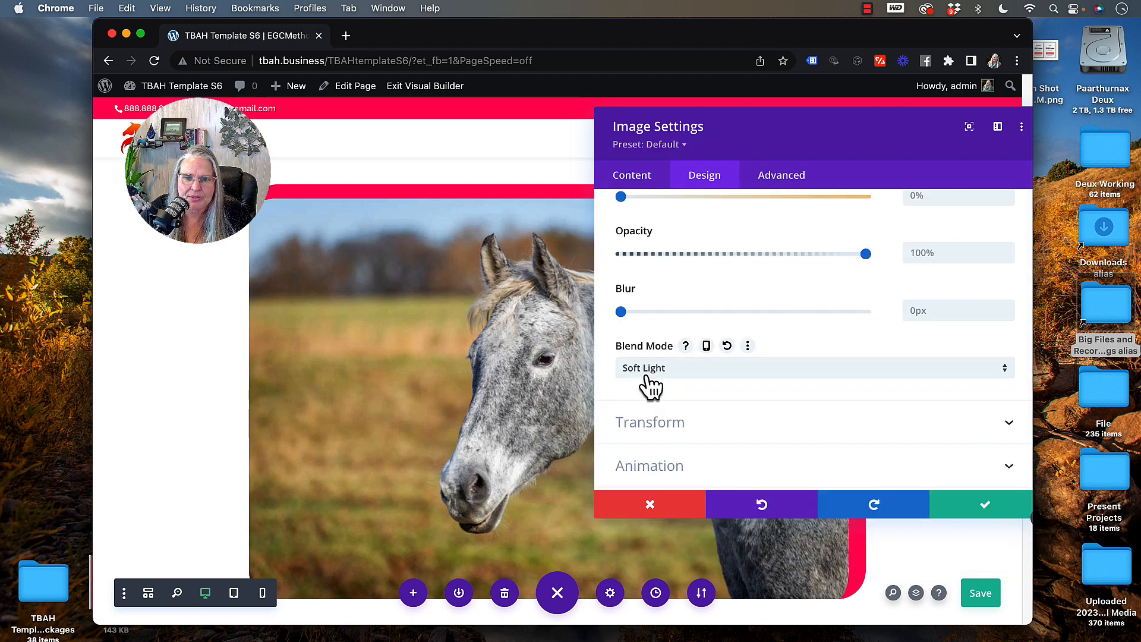
click(656, 375)
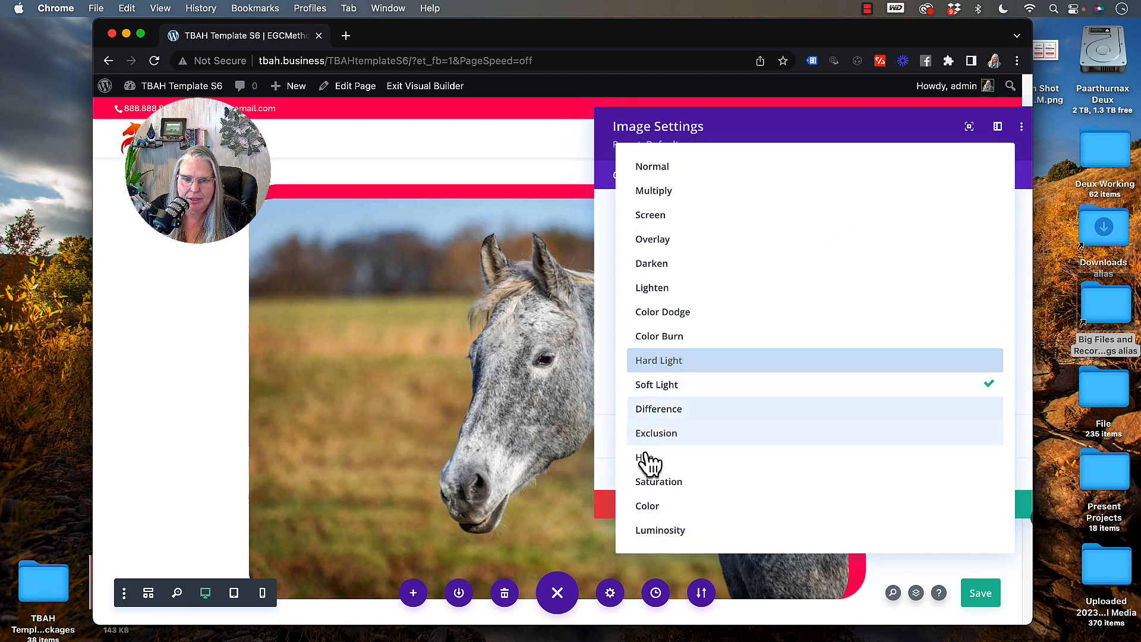
click(641, 484)
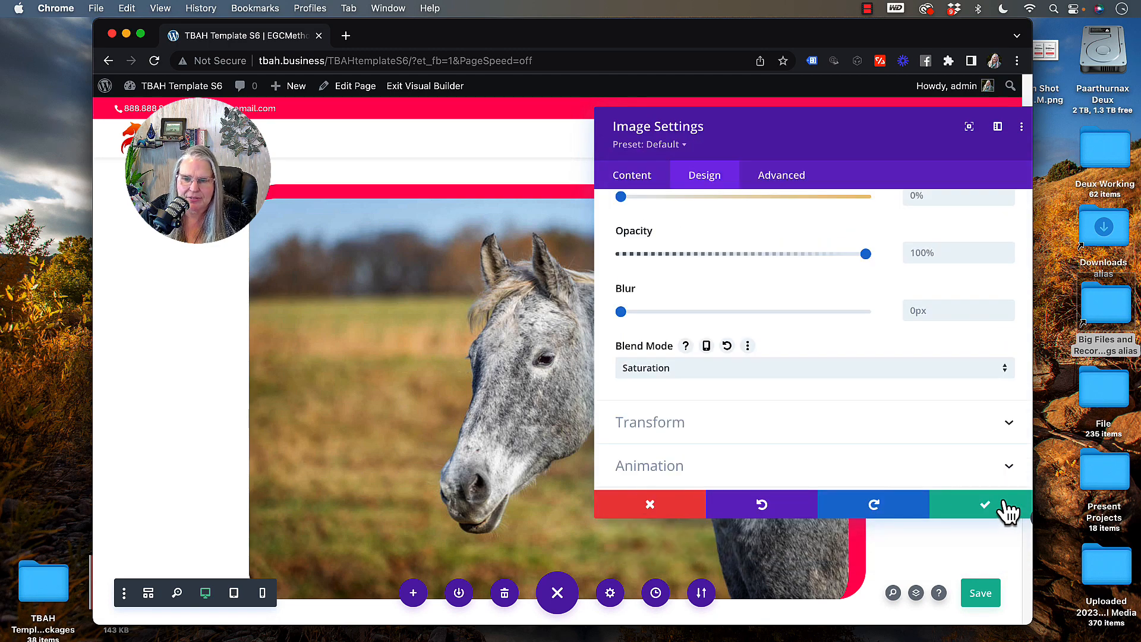
click(737, 370)
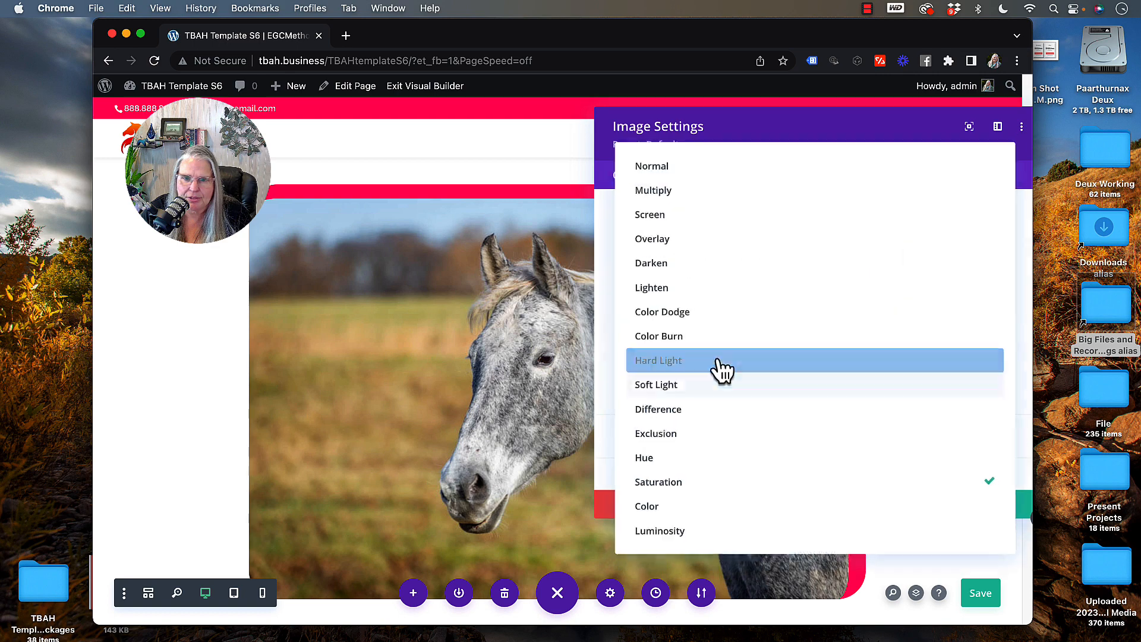
click(662, 315)
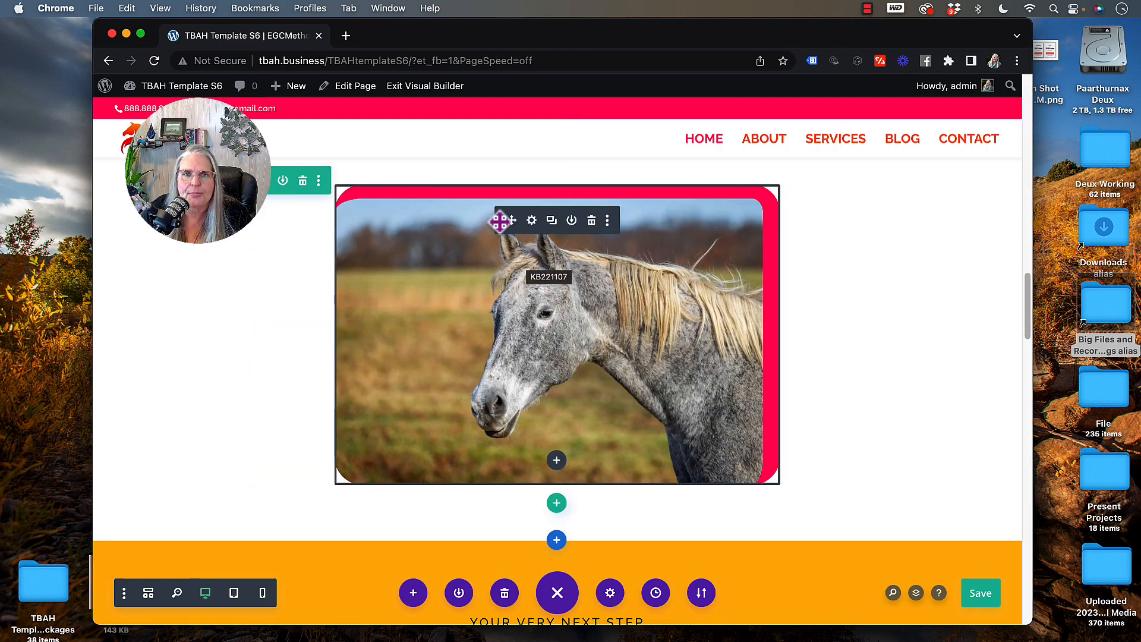
Reopen the horse image's settings and view the media library's replacement choices, leaving the picture as it is
click(530, 220)
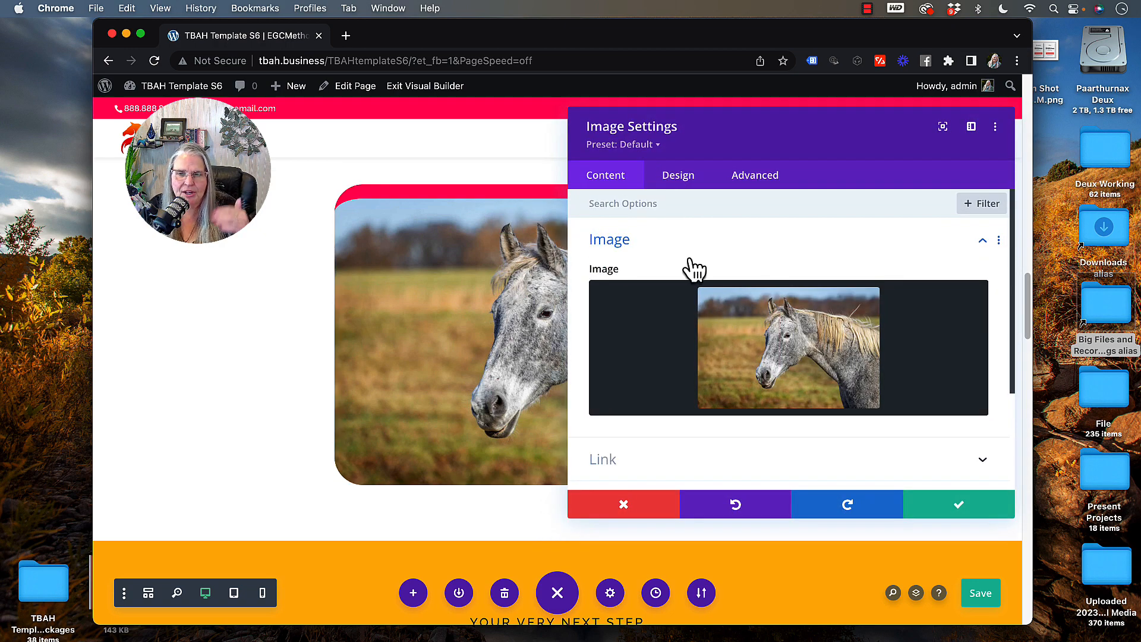
mouse_move(879, 343)
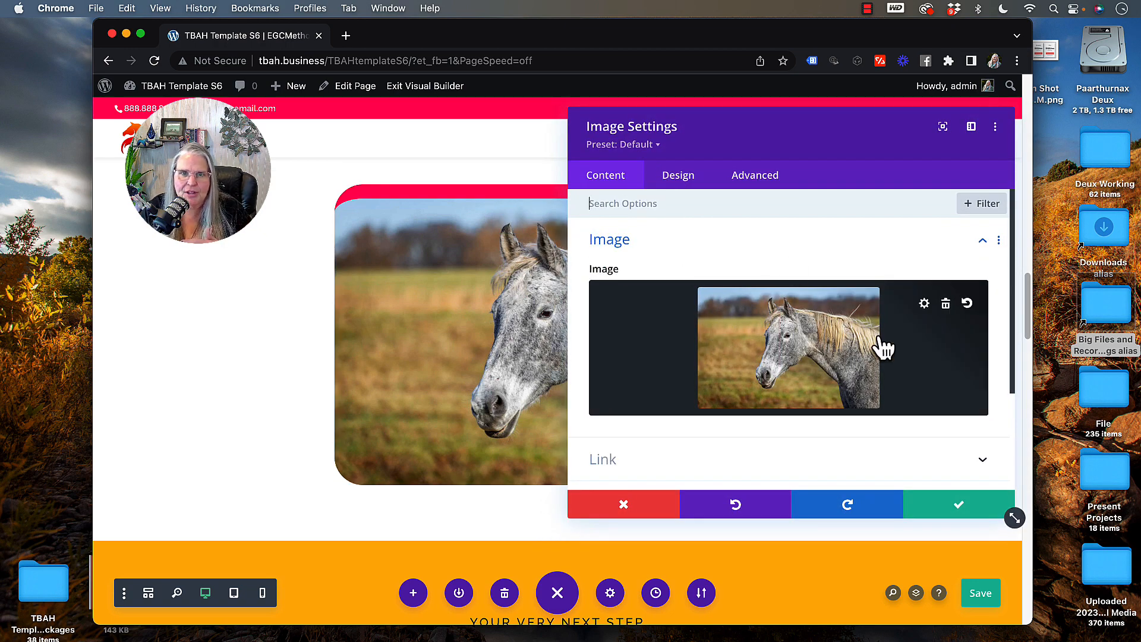
click(924, 303)
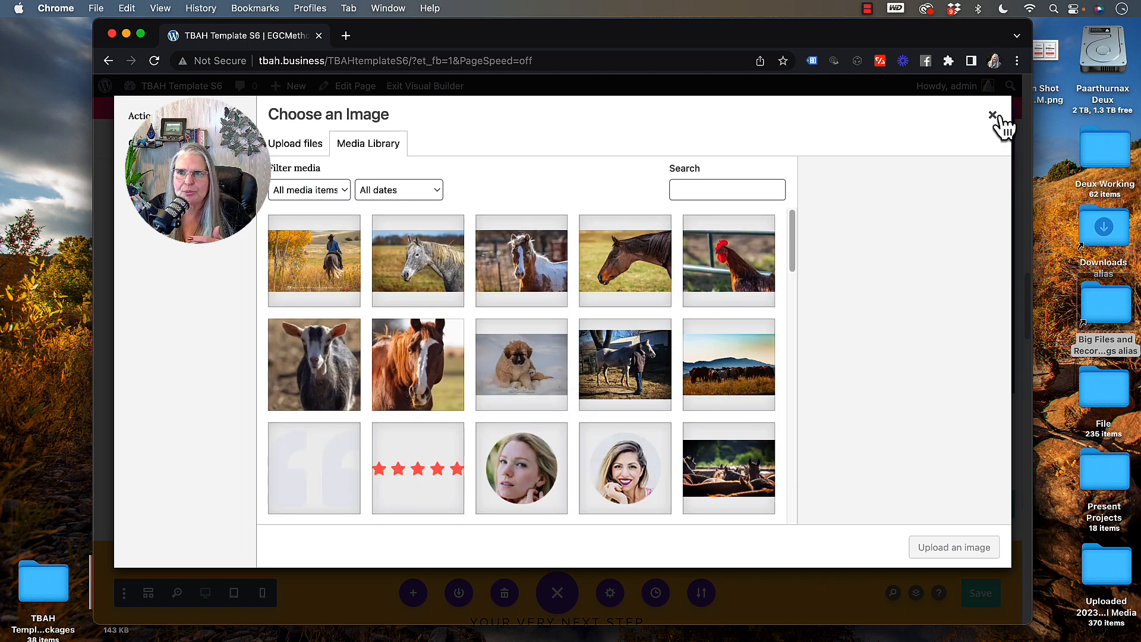
click(993, 115)
Review the image's filter settings down to the blend mode
scroll(777, 395, down, 3)
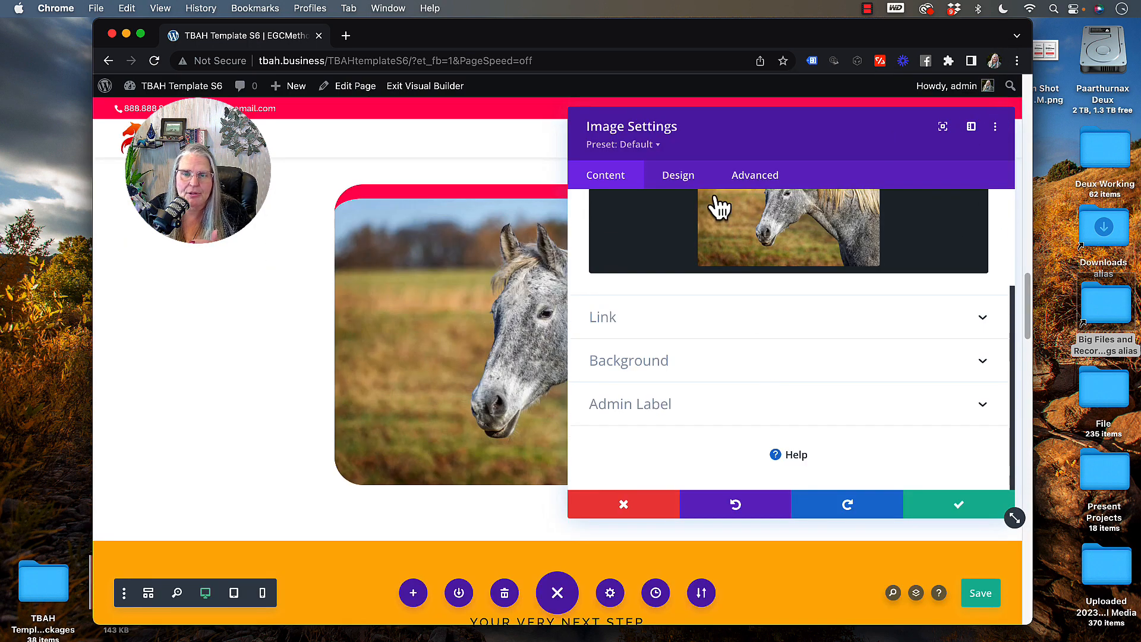
click(689, 177)
scroll(728, 335, down, 3)
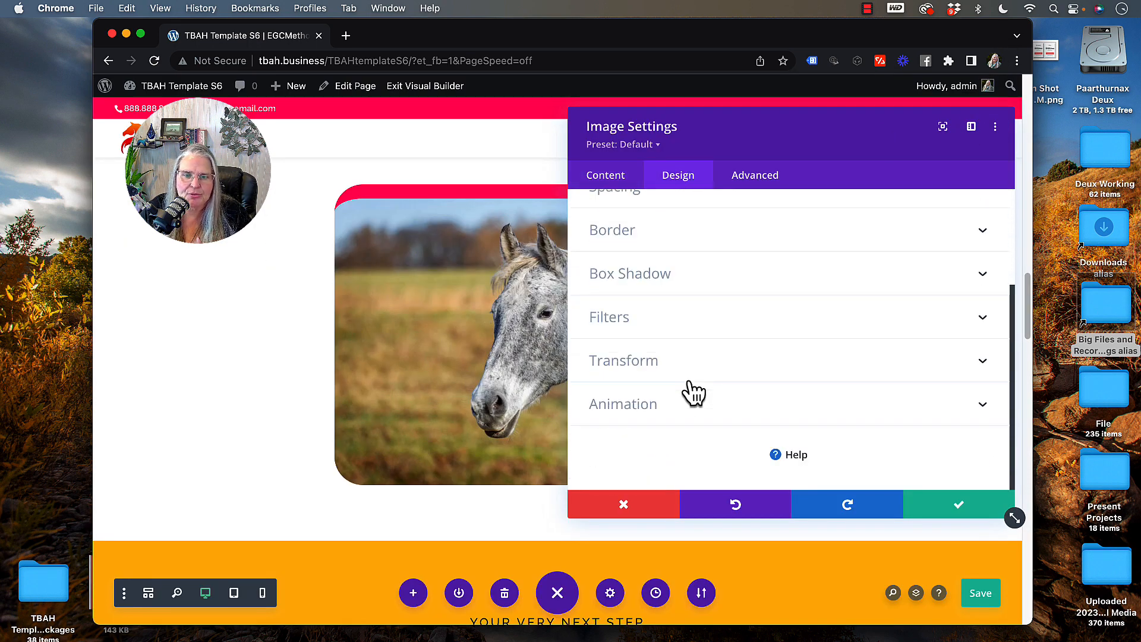
click(618, 319)
scroll(619, 320, down, 7)
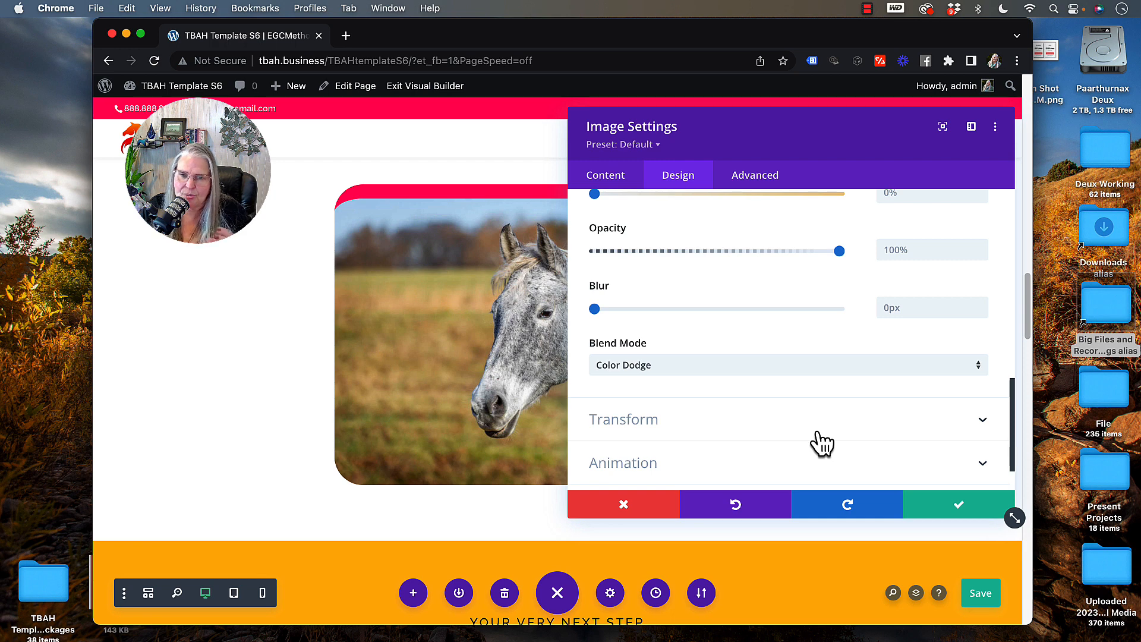
Set the image's animation style to Fold, trying Flip for comparison, and review the remaining animation options
scroll(808, 439, down, 2)
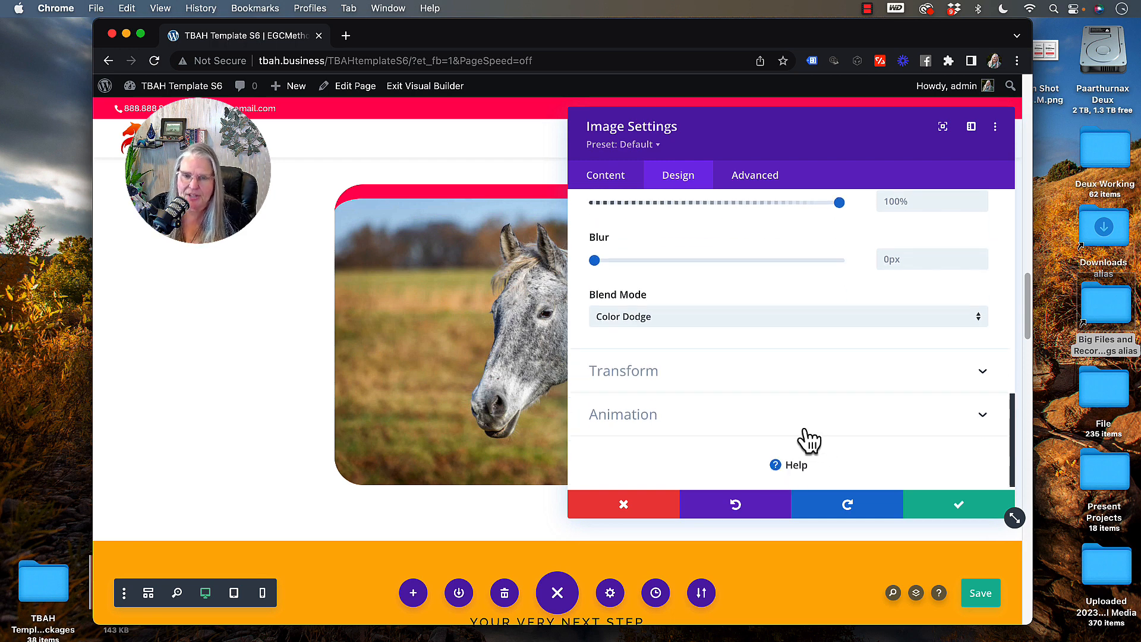
click(693, 414)
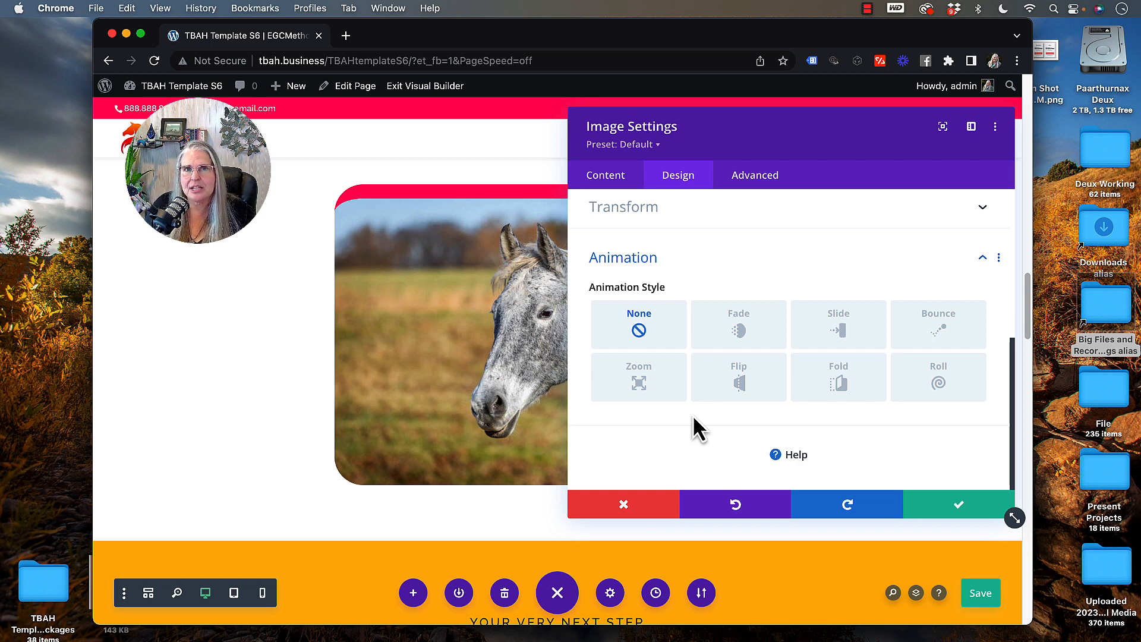
key(ctrl+s)
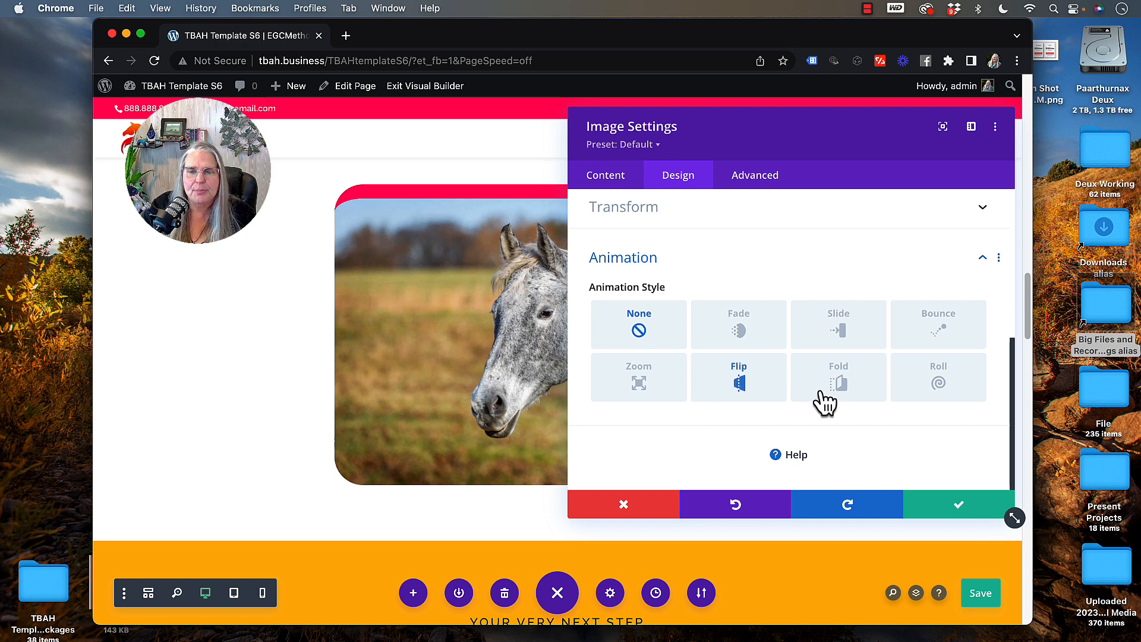
click(847, 392)
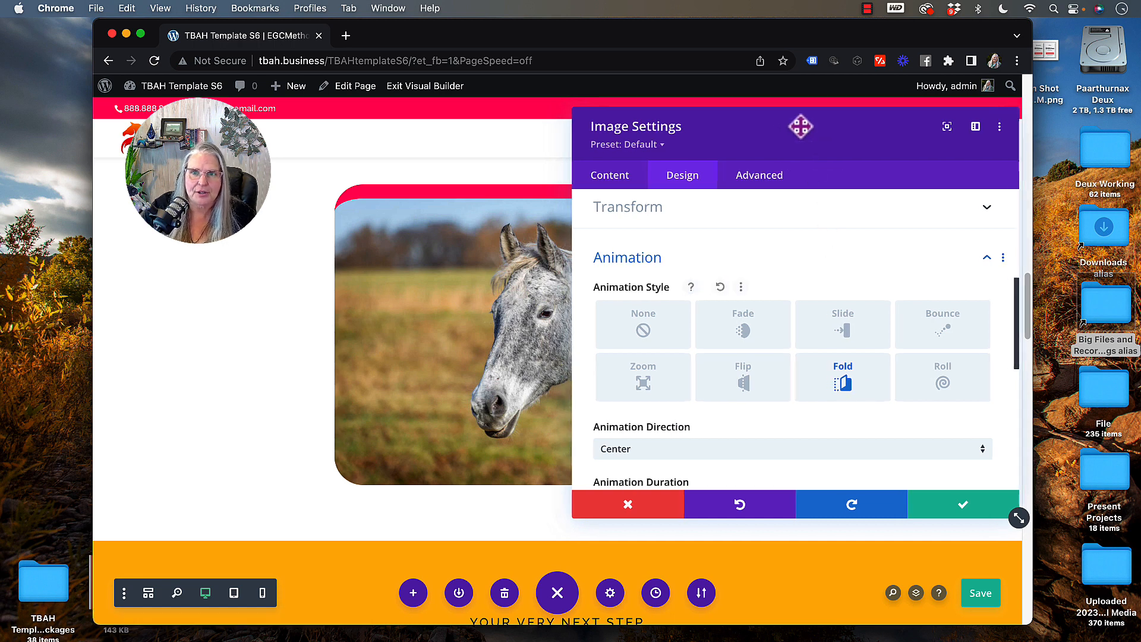
drag(797, 130, 830, 125)
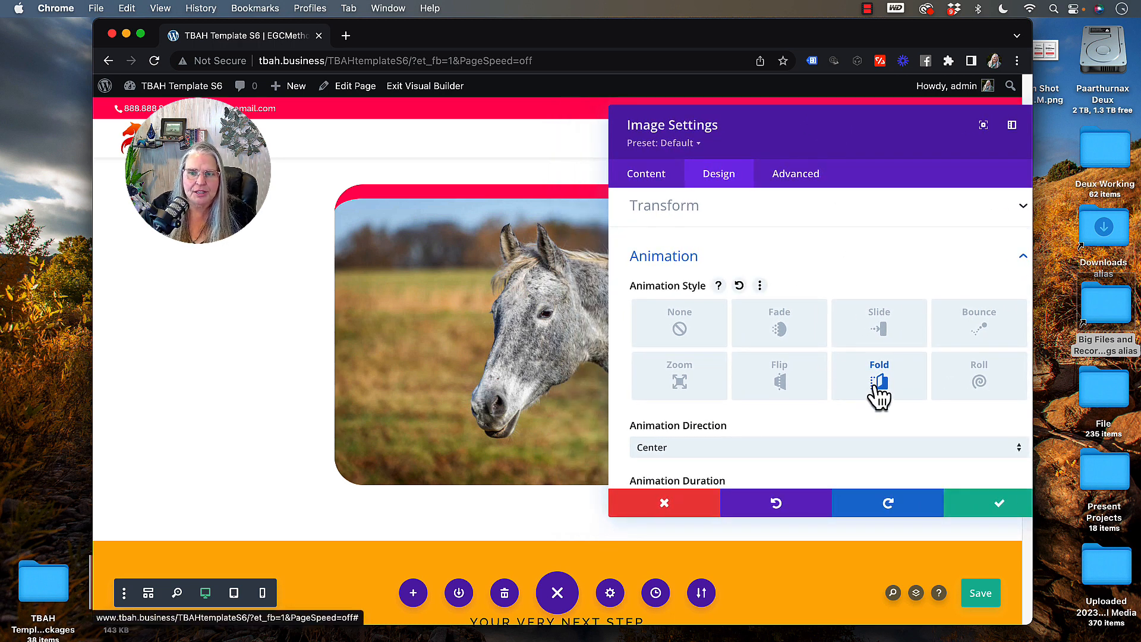
click(811, 383)
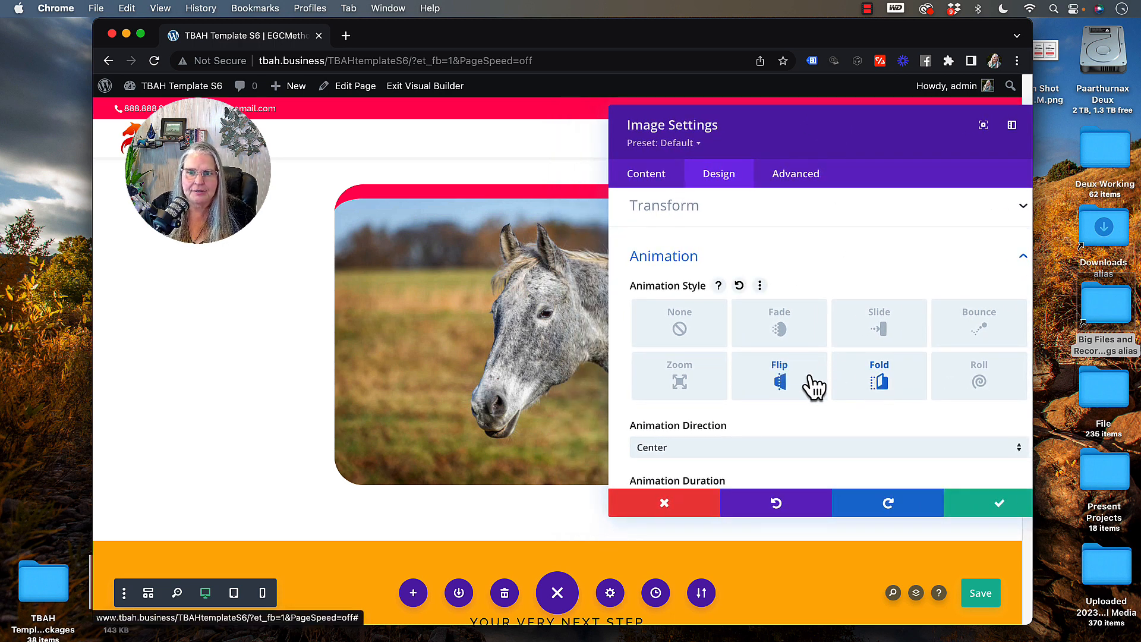
click(878, 386)
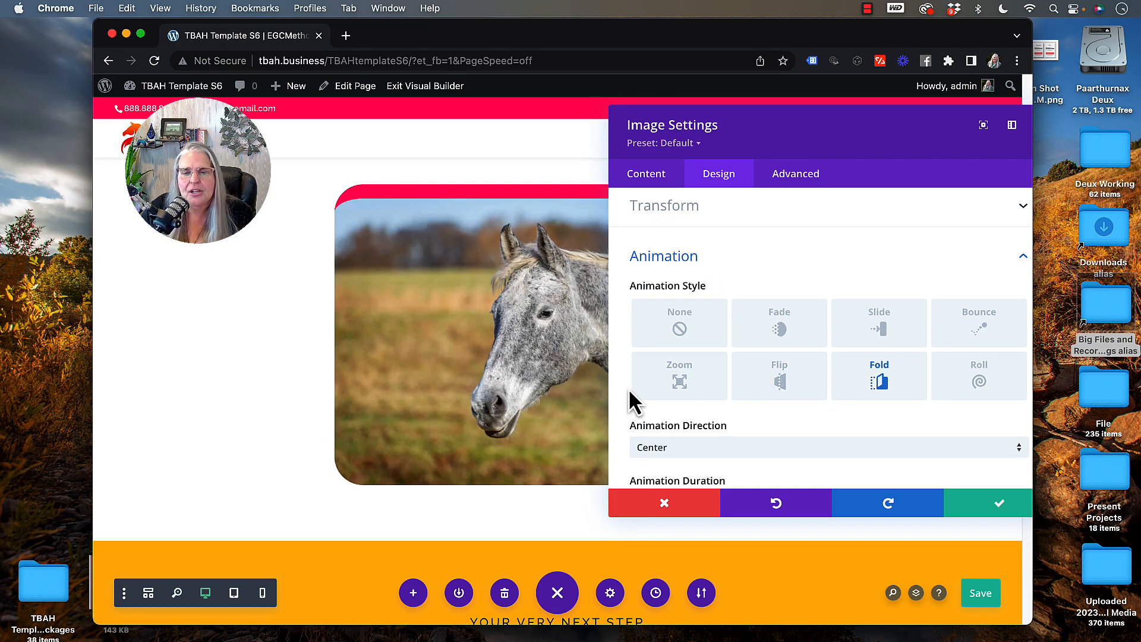
scroll(684, 398, down, 3)
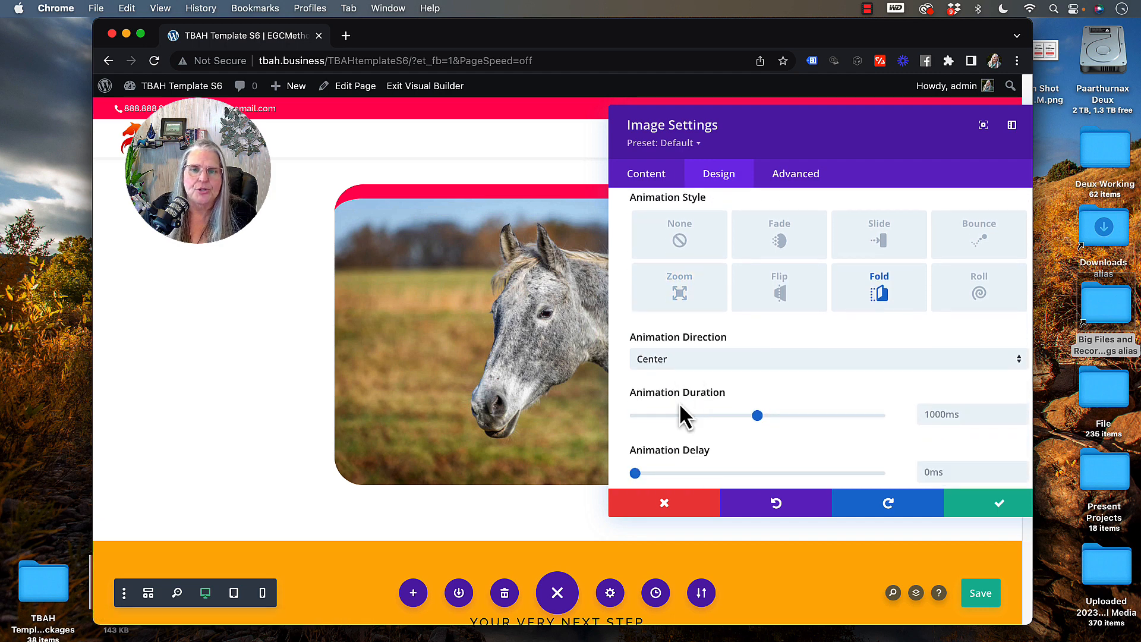
scroll(662, 428, down, 5)
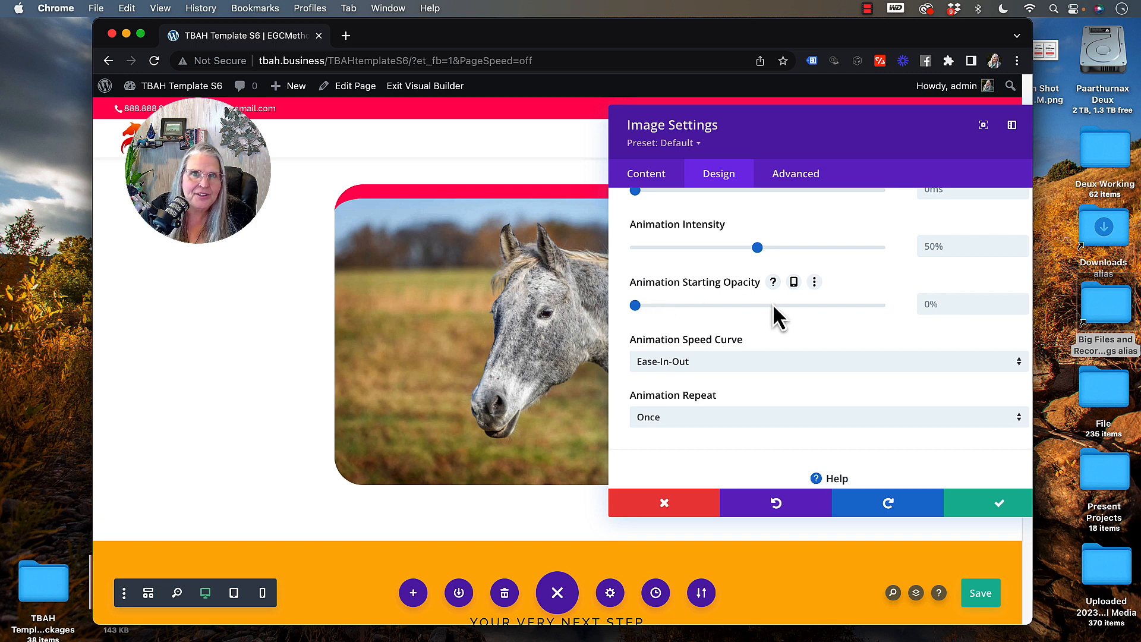
scroll(773, 306, down, 1)
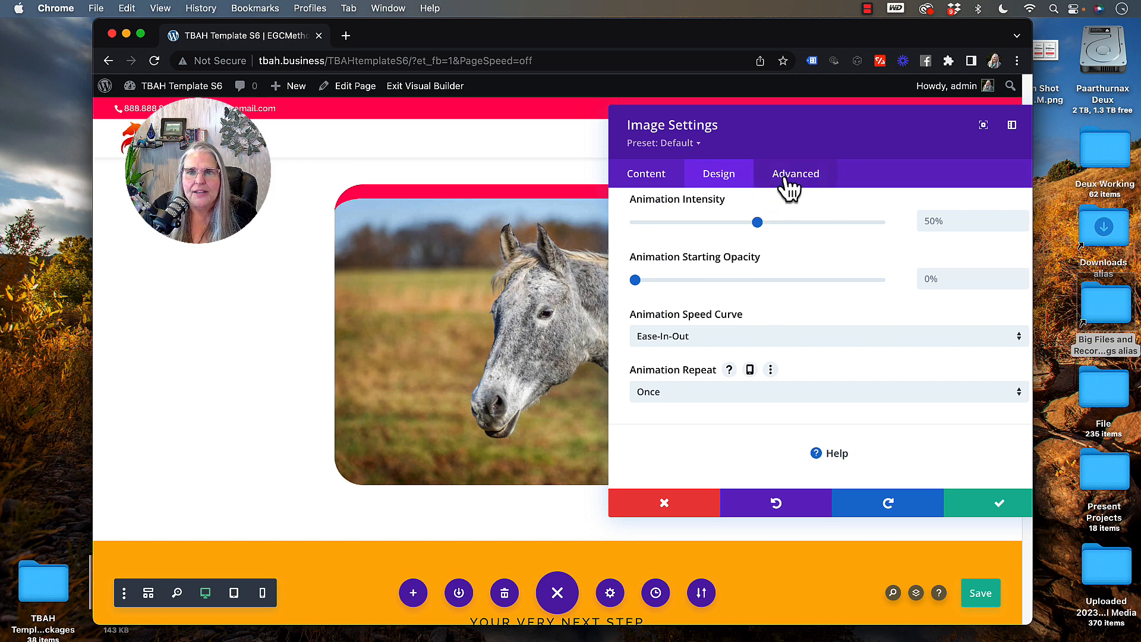
Check the image's alternative text and title text attributes, and save the module's settings
click(789, 178)
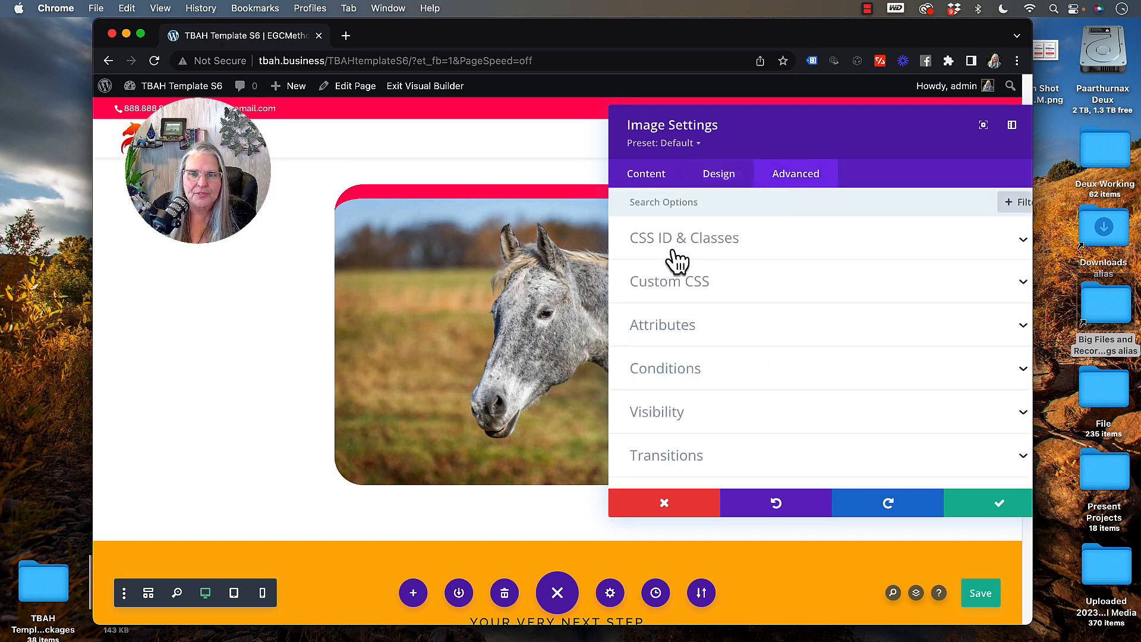
click(667, 325)
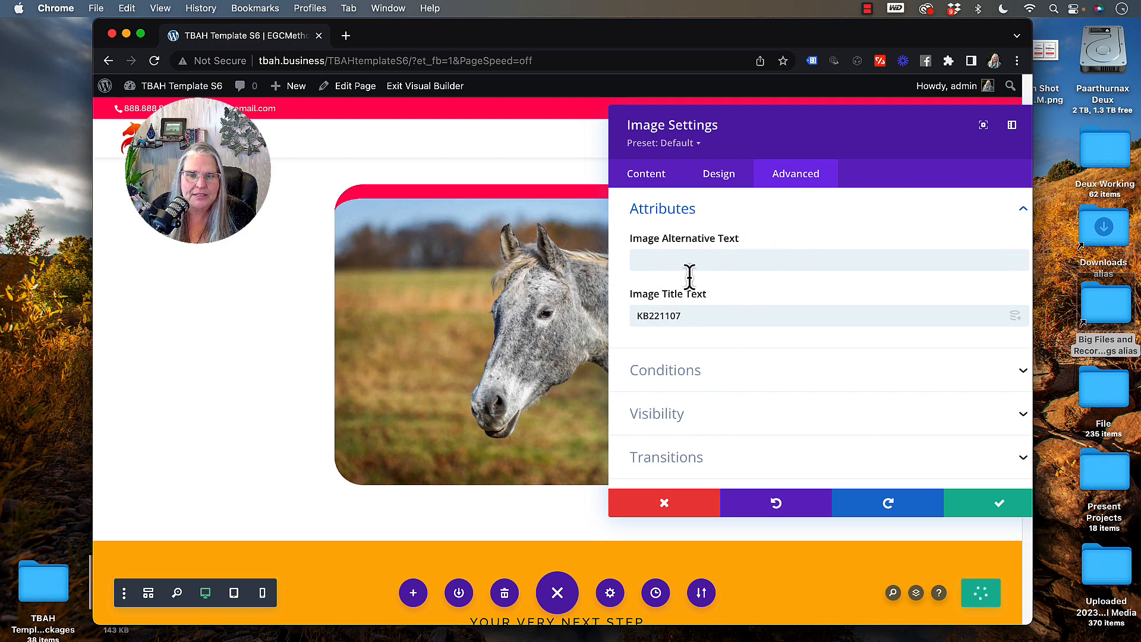
scroll(681, 356, up, 3)
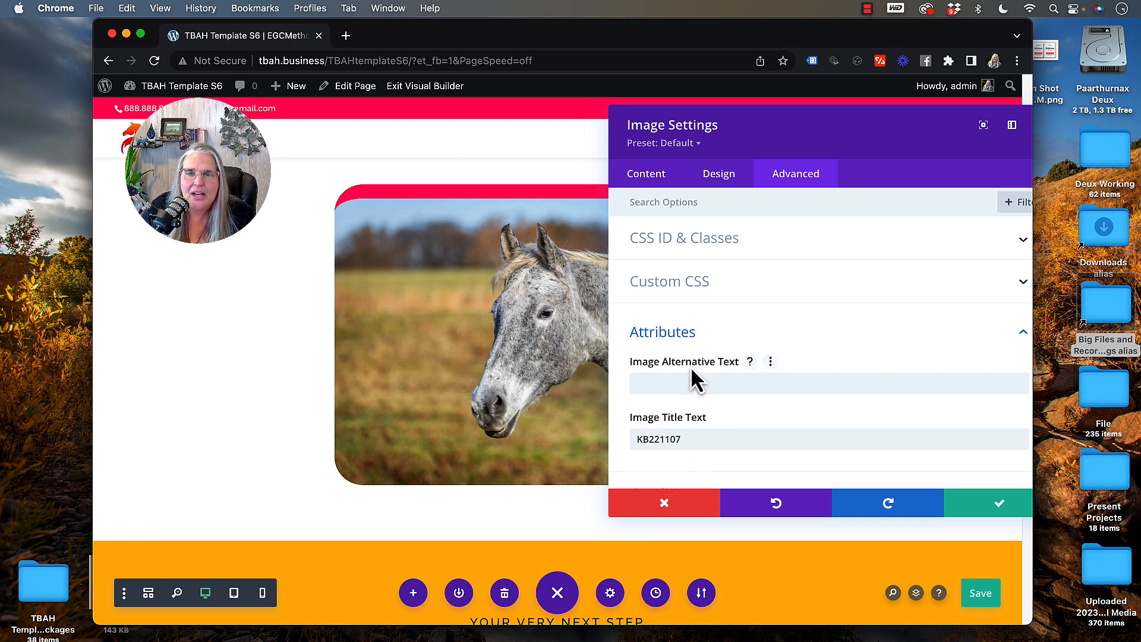
click(989, 516)
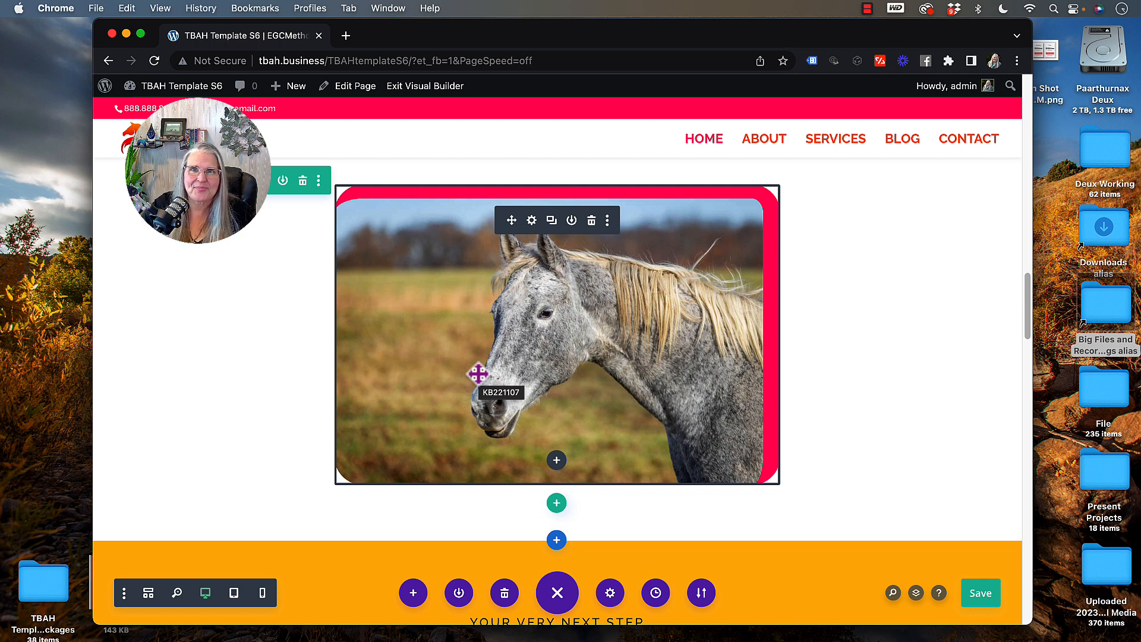
click(867, 8)
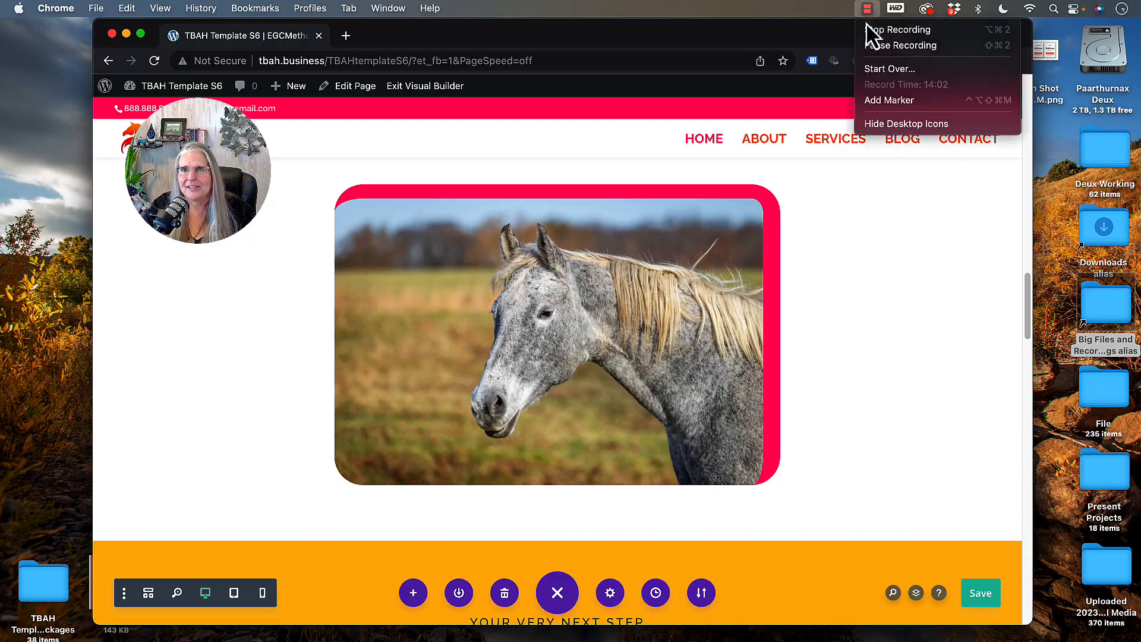
click(867, 29)
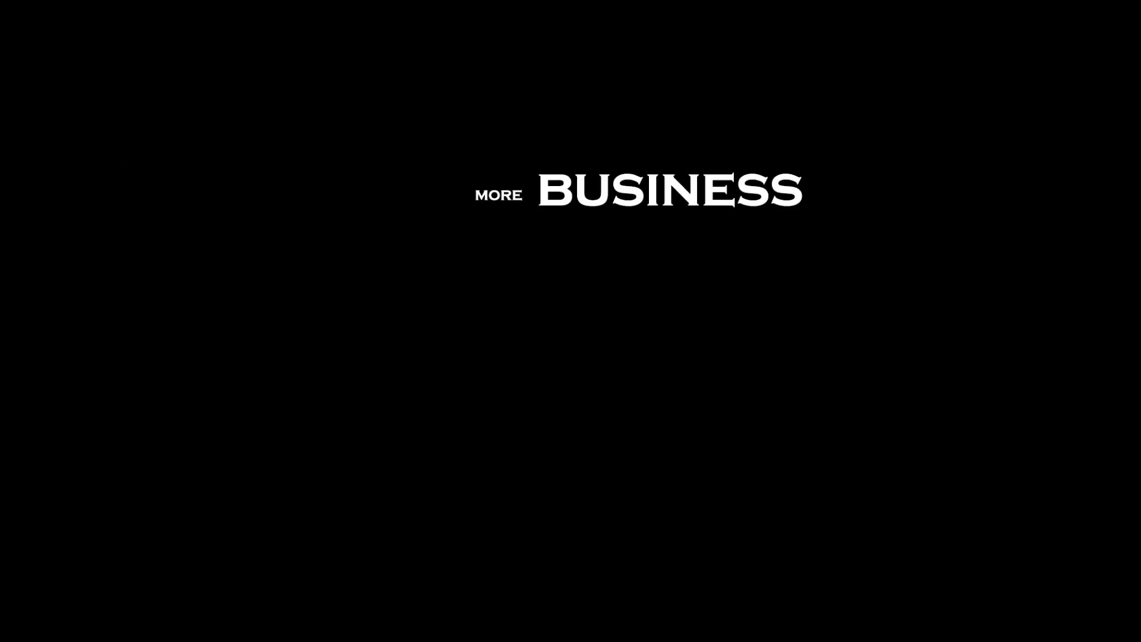